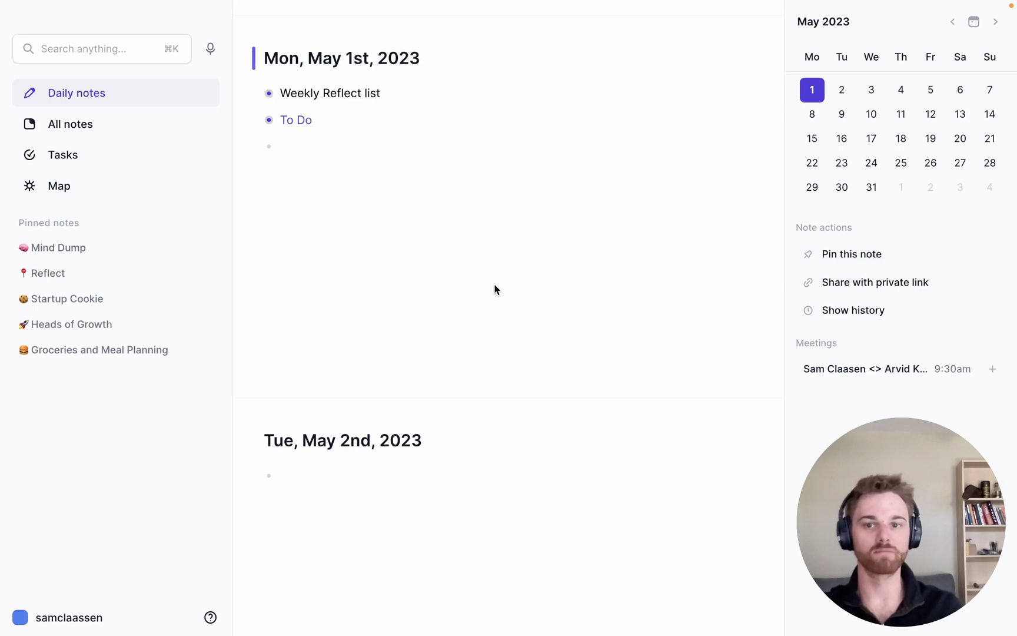
- Switch from the Reflect daily notes to the Chrome window showing Zapier's My Zaps page
{"action": "key", "text": "ctrl+Left"}
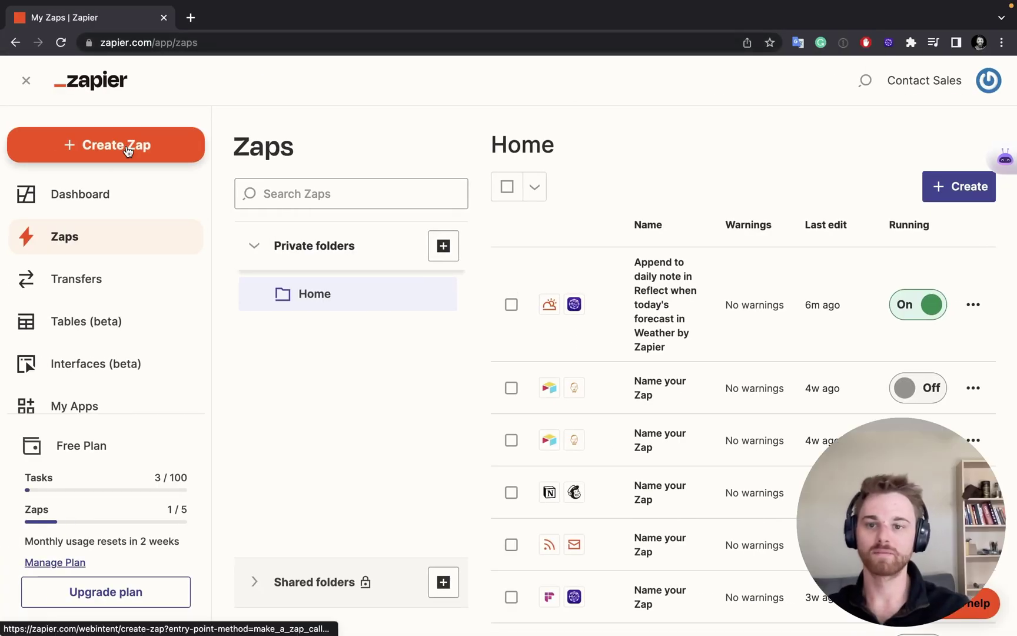
- Create a new Zap triggered by Weather by Zapier's Today's Forecast event
{"action": "left_click", "coordinate": [127, 150]}
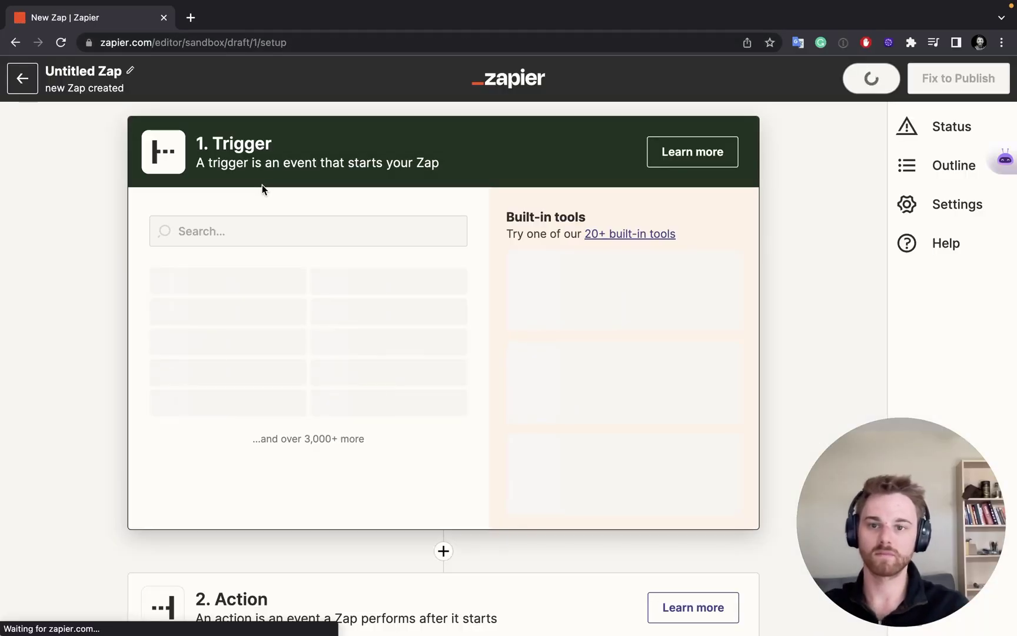
{"action": "left_click", "coordinate": [238, 228]}
{"action": "type", "text": "wea"}
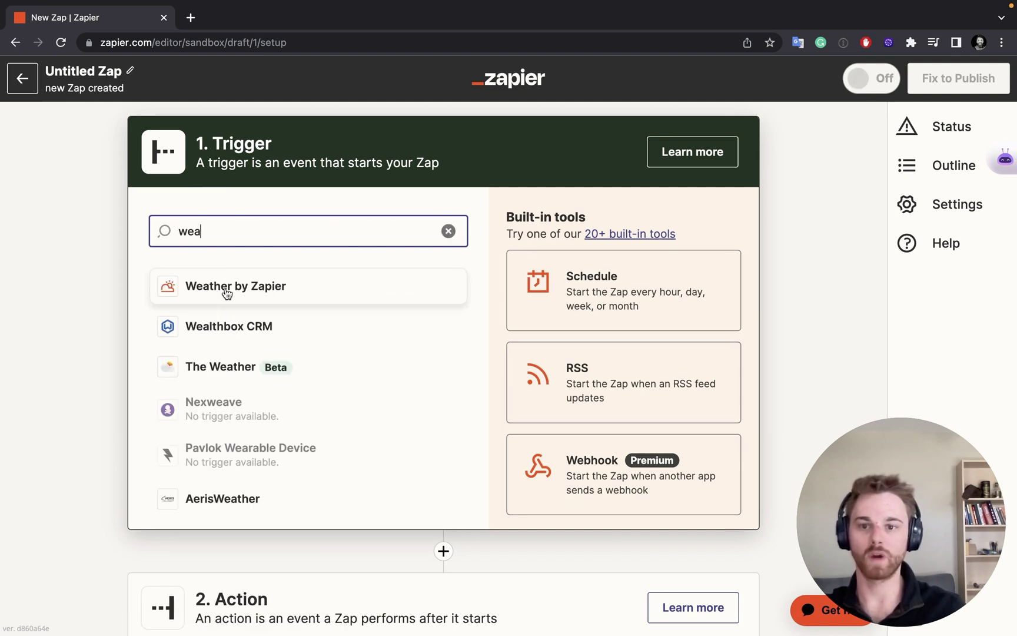
{"action": "left_click", "coordinate": [227, 289]}
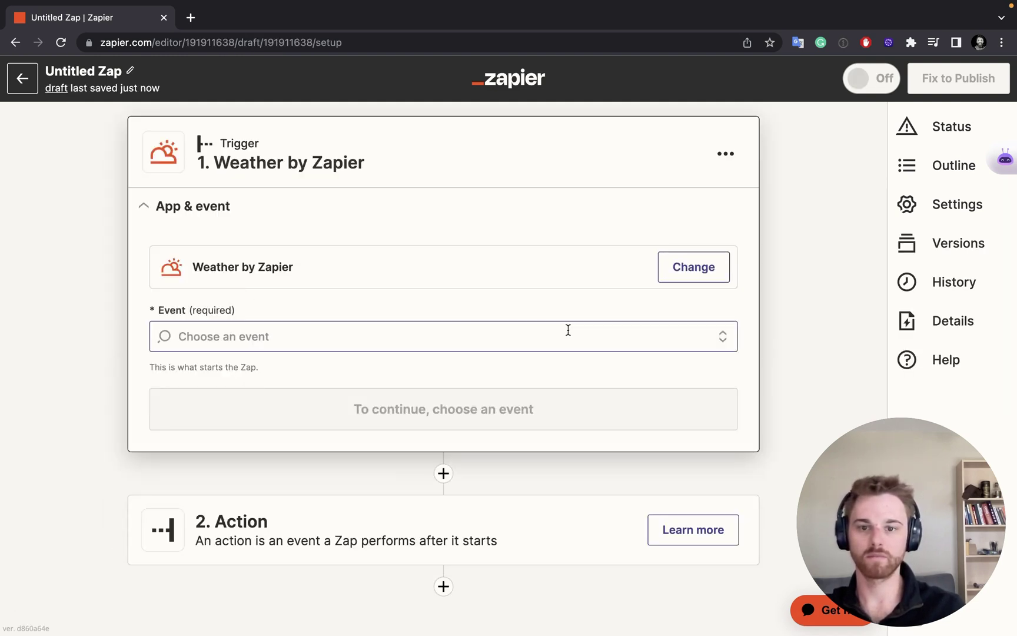
{"action": "left_click", "coordinate": [545, 335]}
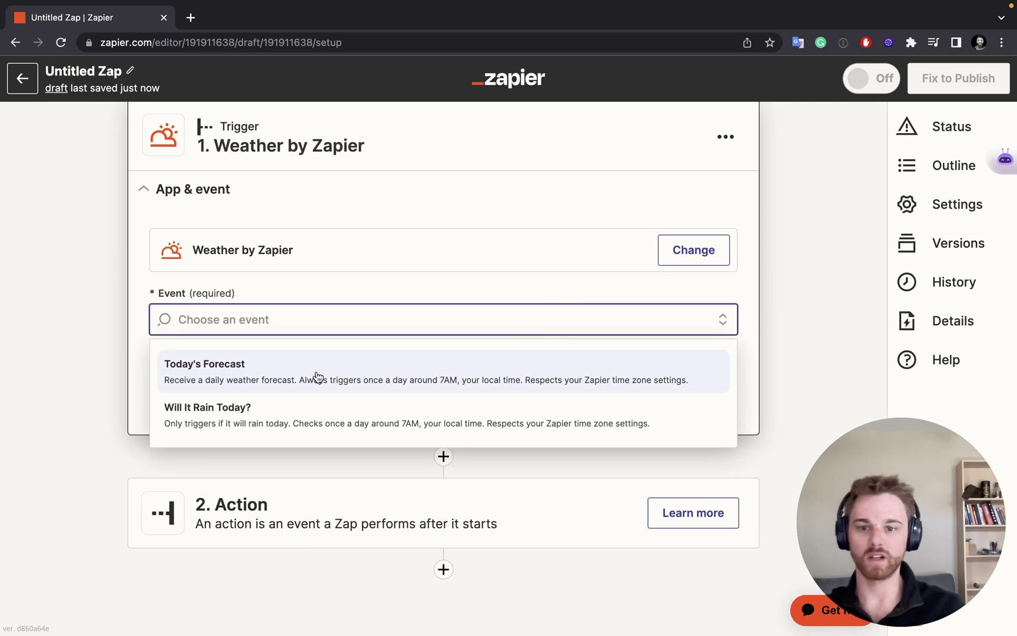
{"action": "left_click", "coordinate": [317, 376]}
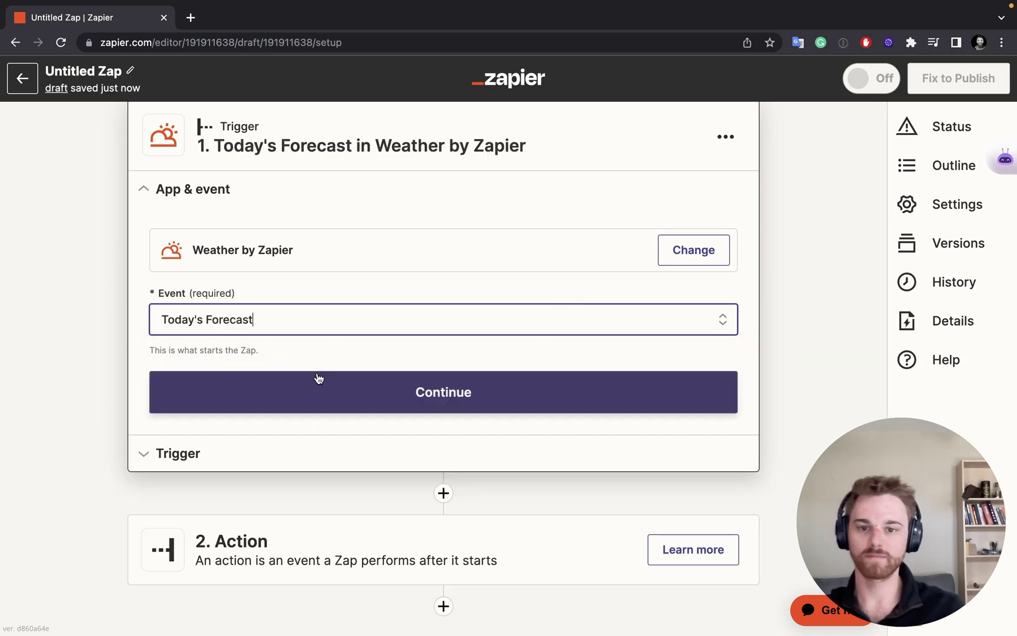
{"action": "left_click", "coordinate": [344, 390]}
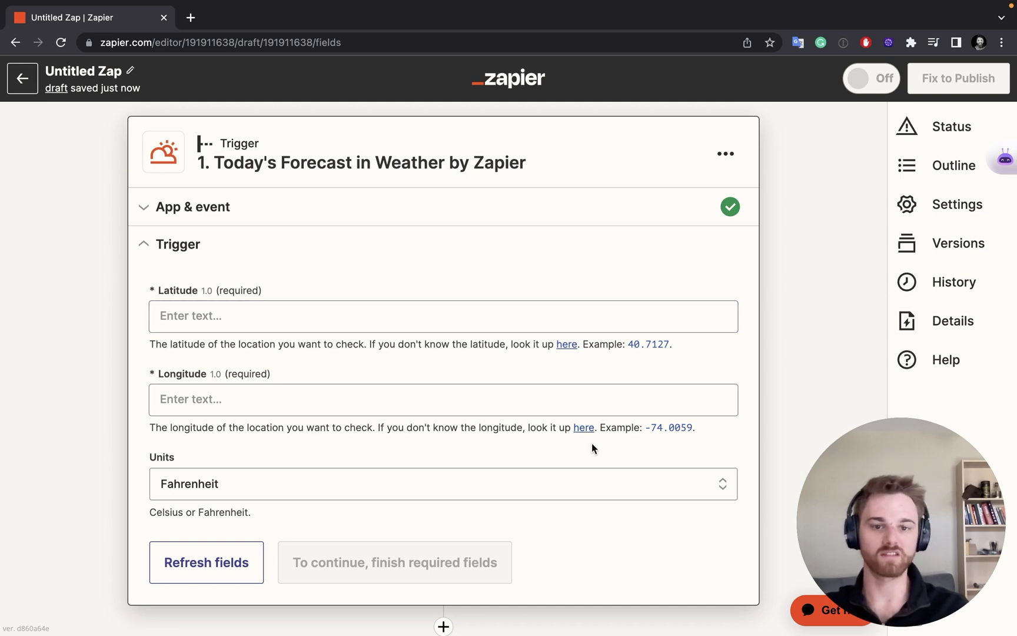
- Look up Longmont, Colorado on latlong.net and copy its latitude 40.165730
{"action": "left_click", "coordinate": [567, 345]}
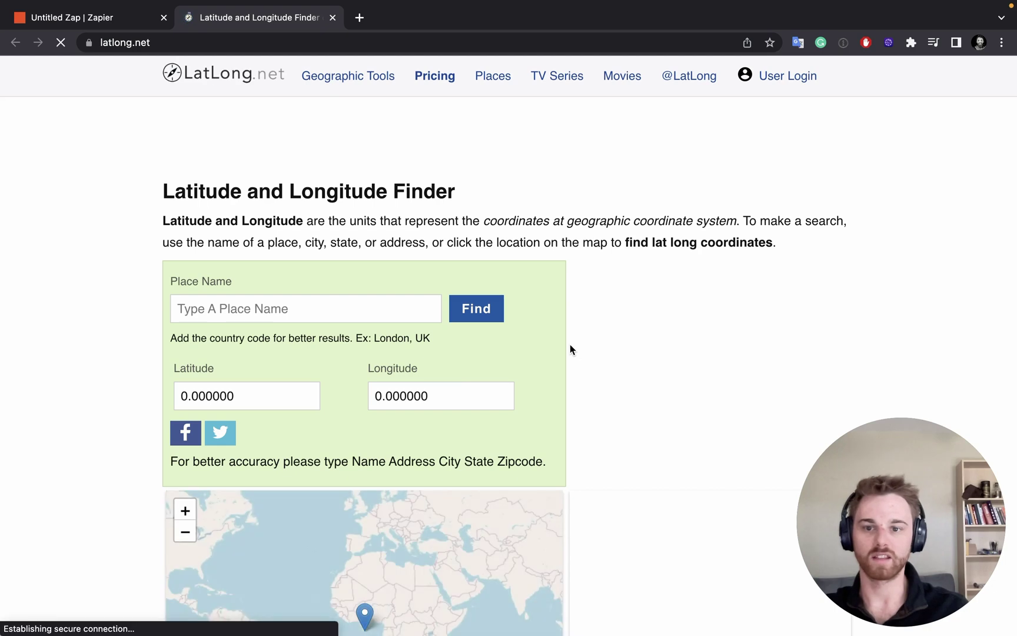
{"action": "left_click", "coordinate": [372, 309]}
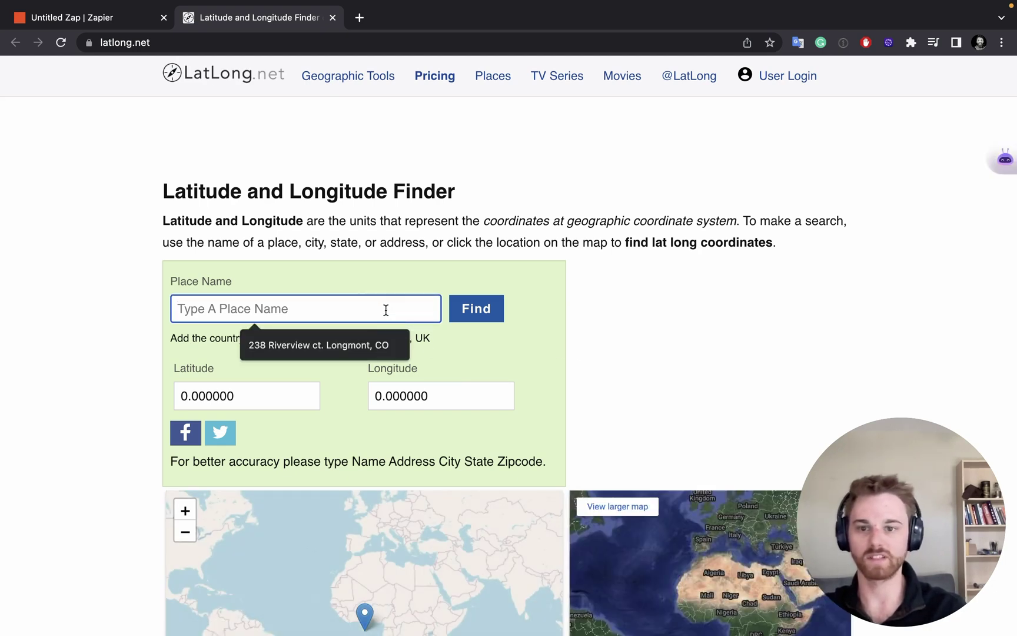
{"action": "type", "text": "Longmont, Col"}
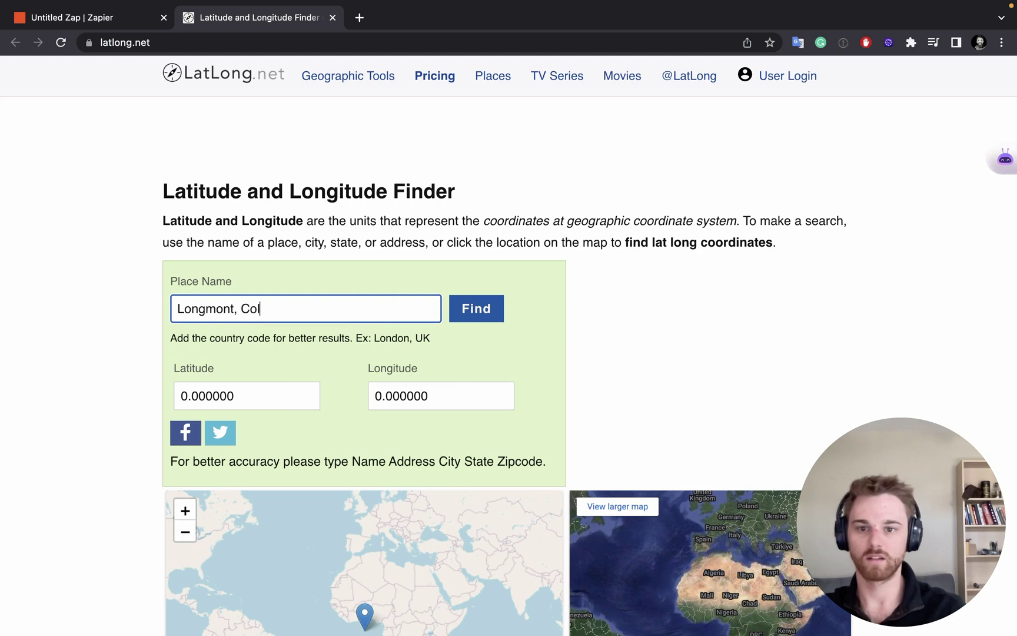
{"action": "type", "text": "orado"}
{"action": "left_click", "coordinate": [461, 312]}
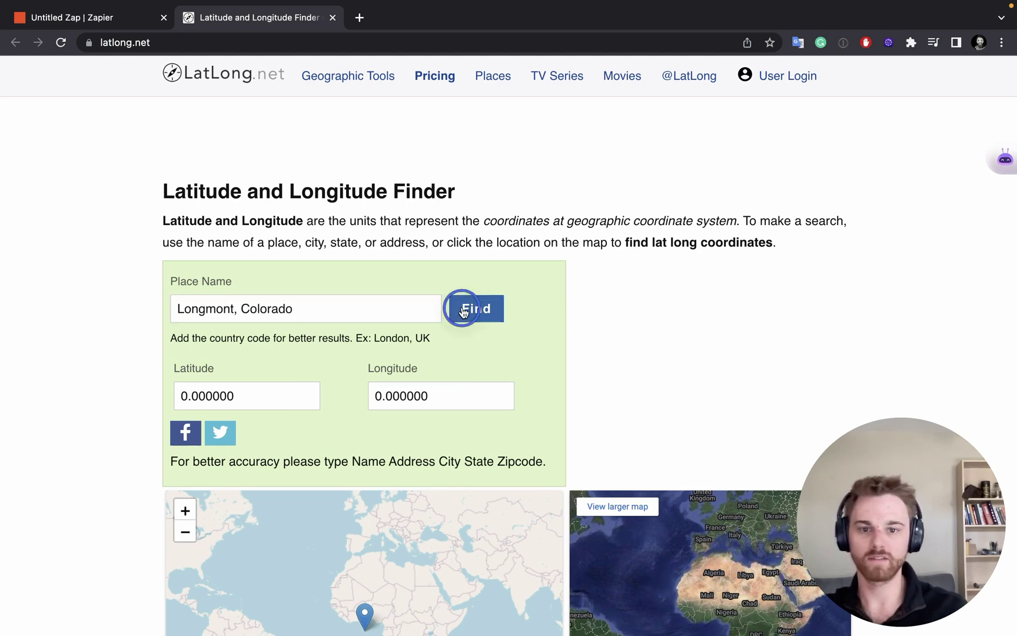
{"action": "left_click", "coordinate": [242, 395]}
{"action": "key", "text": "super+c"}
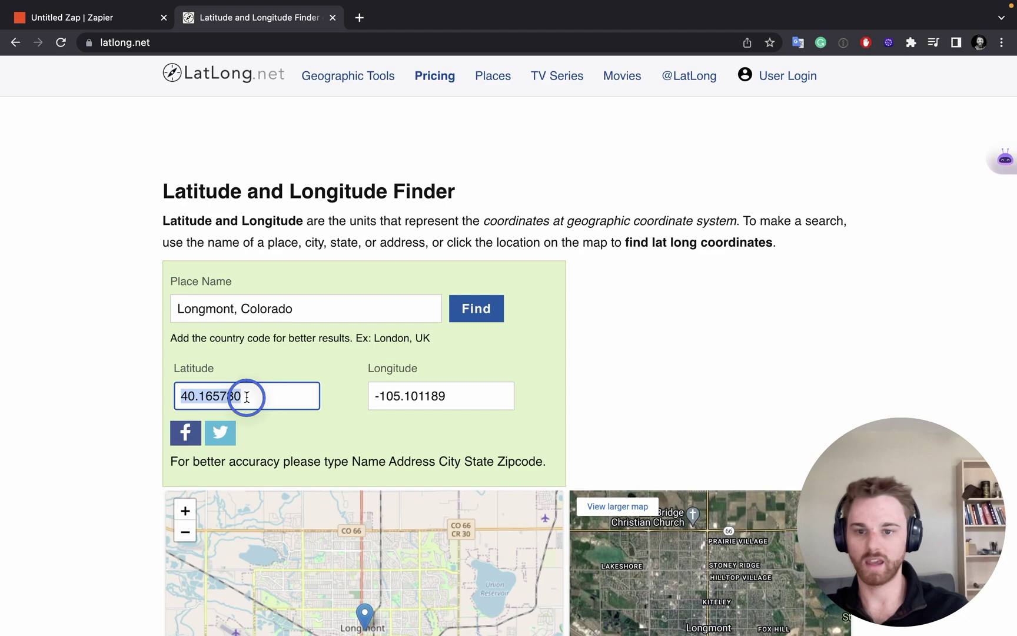
{"action": "left_click", "coordinate": [118, 17]}
{"action": "left_click", "coordinate": [257, 316]}
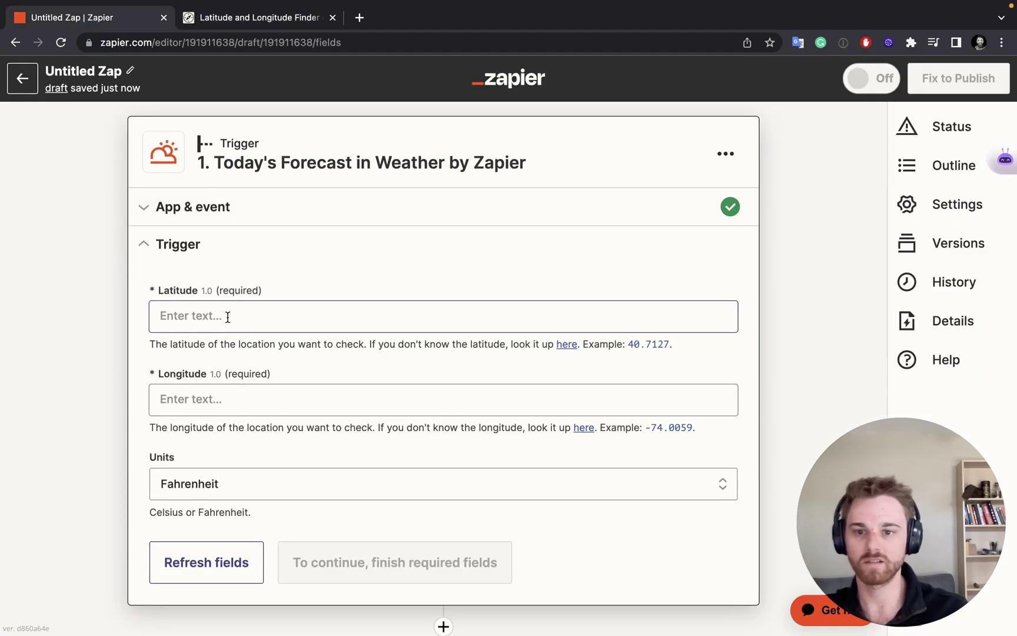
{"action": "key", "text": "super+v"}
{"action": "left_click", "coordinate": [247, 17]}
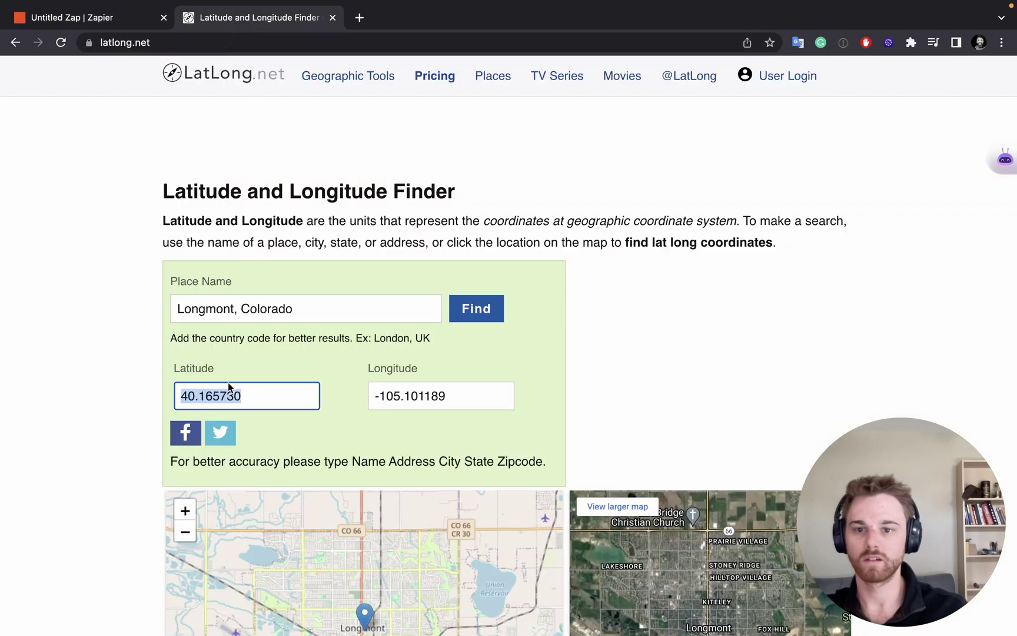
{"action": "left_click", "coordinate": [420, 393]}
{"action": "key", "text": "super+a"}
{"action": "key", "text": "super+c"}
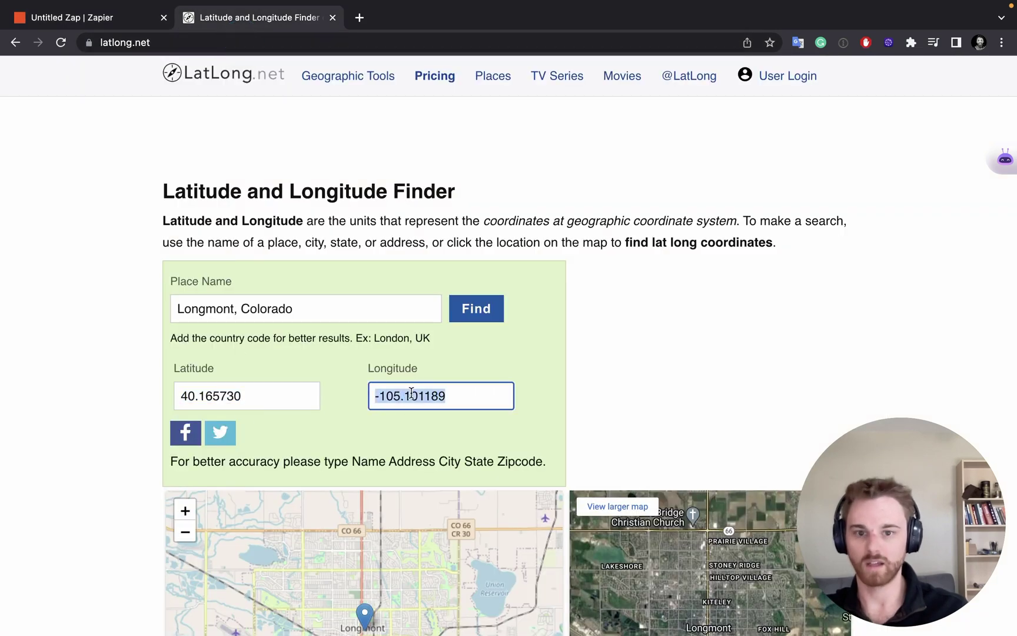
{"action": "left_click", "coordinate": [107, 26]}
{"action": "left_click", "coordinate": [276, 395]}
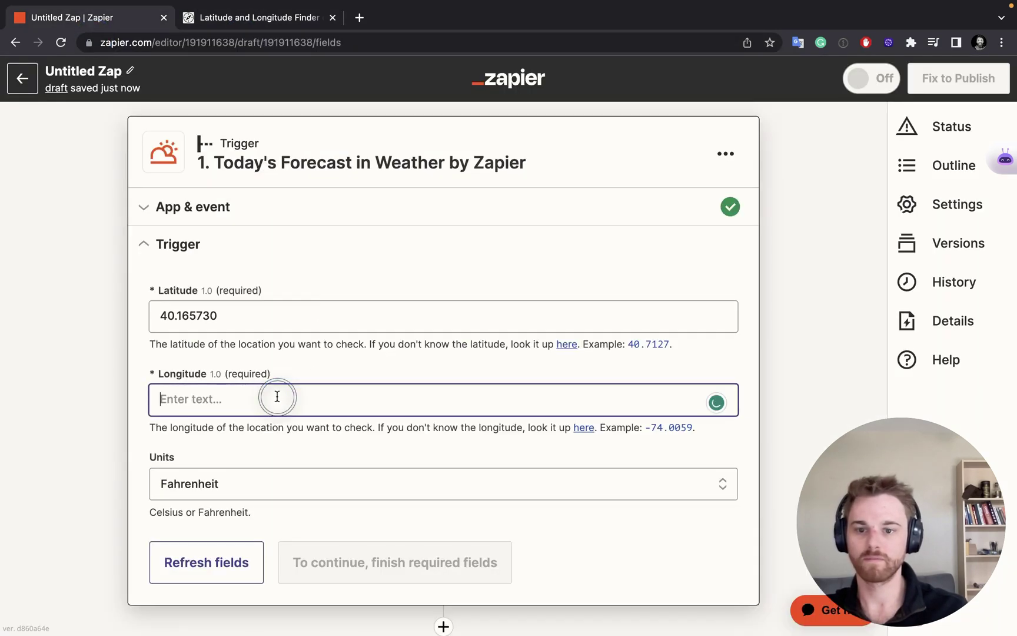
{"action": "key", "text": "super+v"}
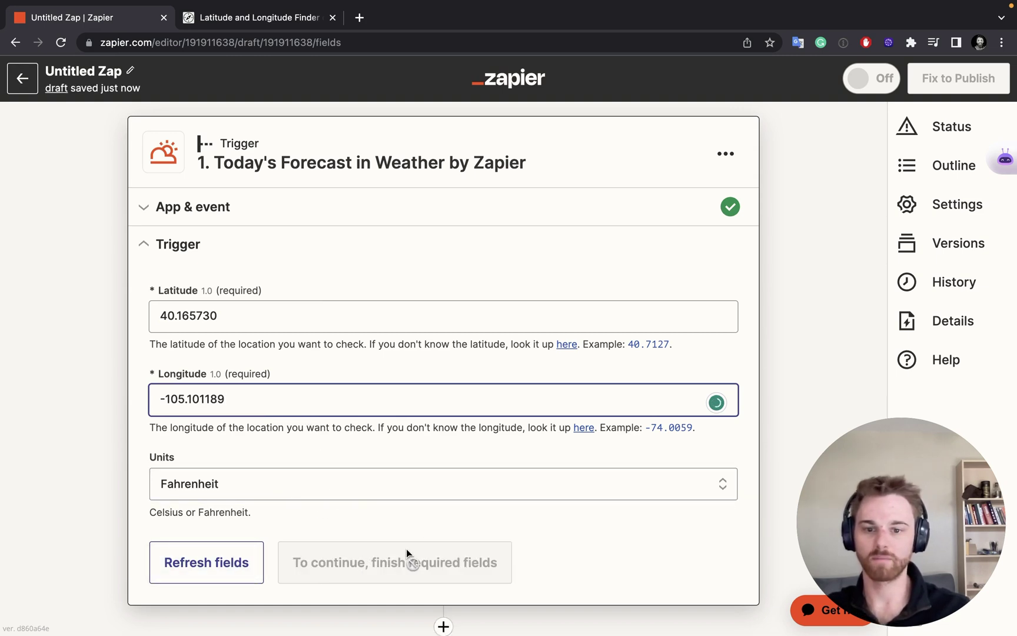
{"action": "left_click", "coordinate": [416, 533]}
- Test the forecast trigger and review the returned Forecast A sample, e.g. temperatureMax 71.42
{"action": "left_click", "coordinate": [327, 561]}
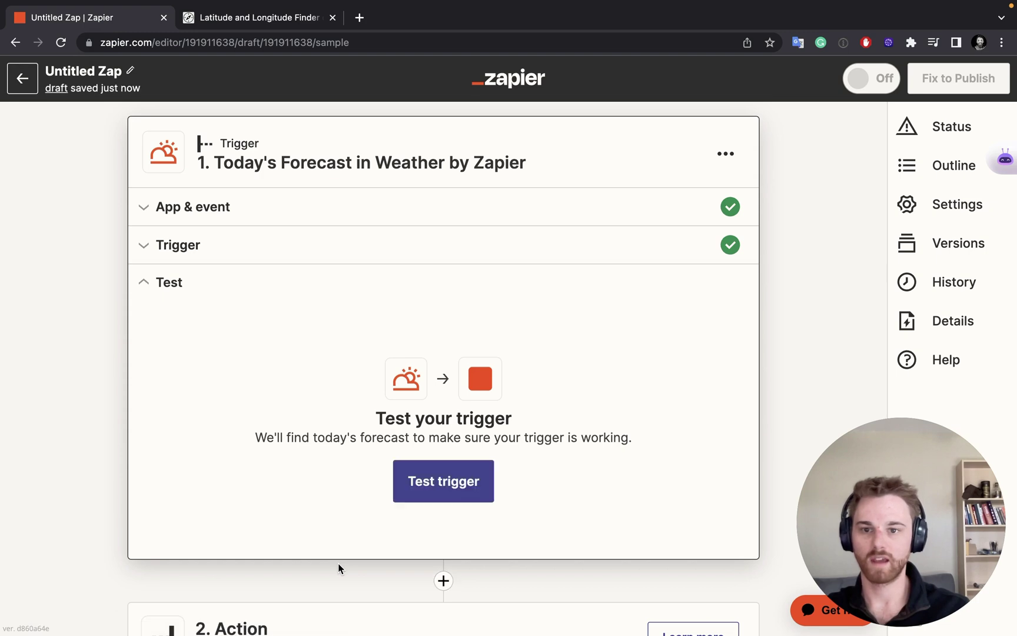
{"action": "left_click", "coordinate": [420, 484]}
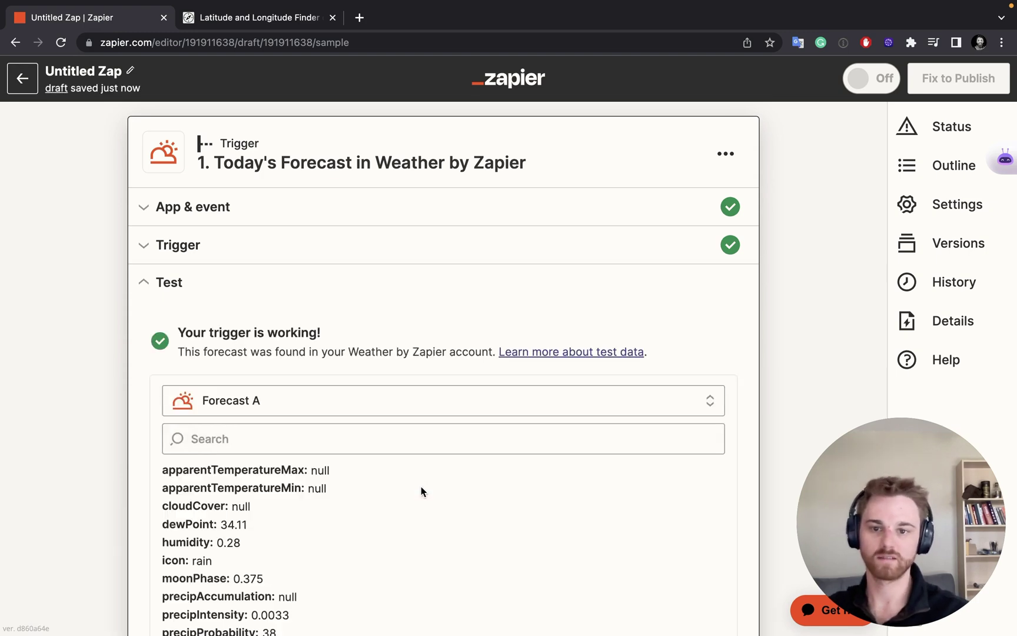
{"action": "scroll", "coordinate": [422, 489], "scroll_direction": "down", "scroll_amount": 5}
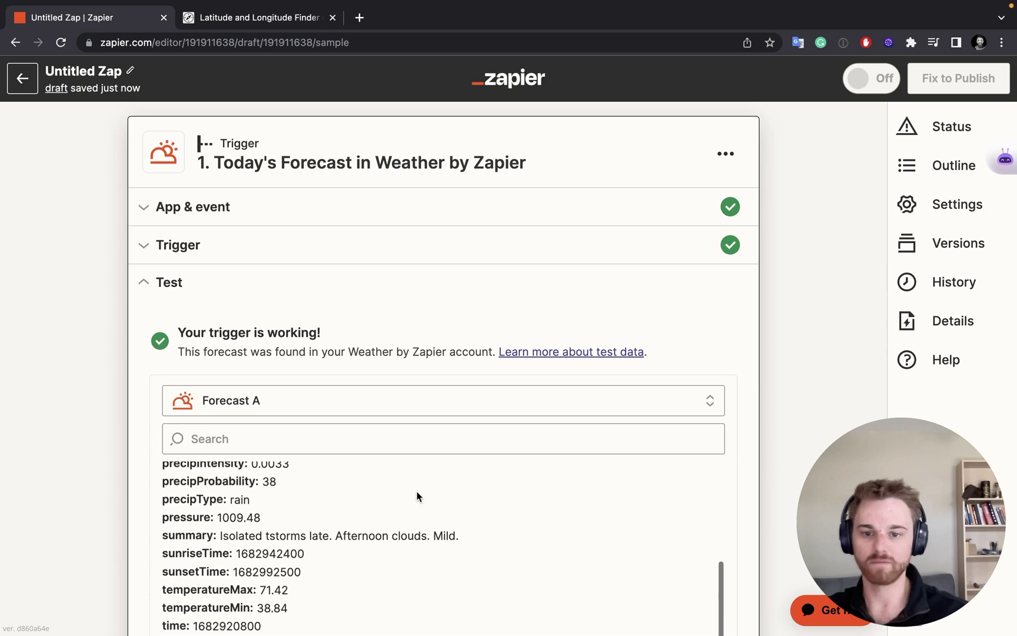
{"action": "scroll", "coordinate": [418, 517], "scroll_direction": "down", "scroll_amount": 8}
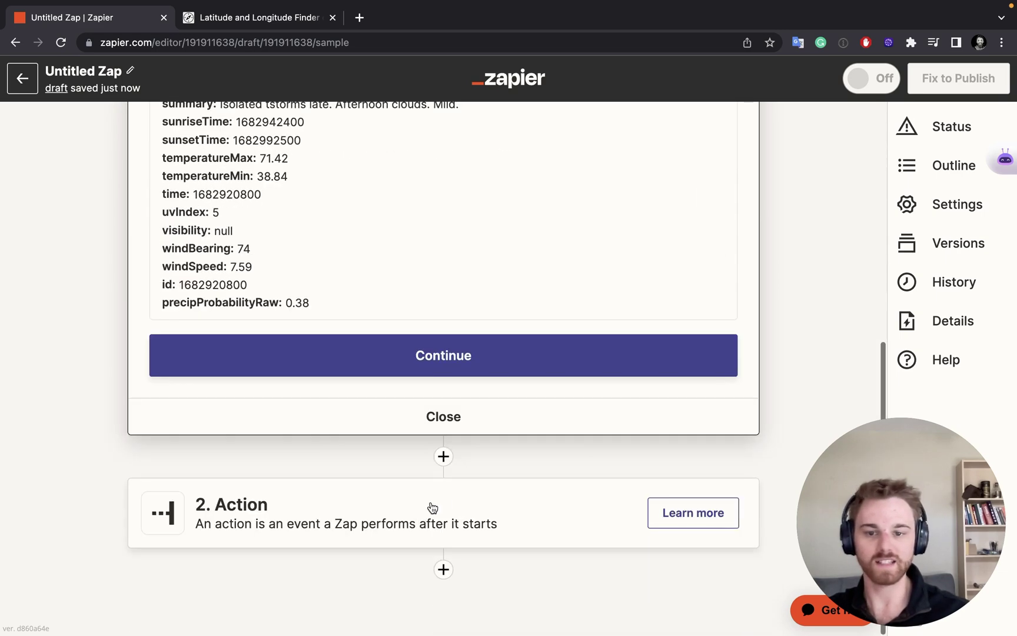
- Set the action step to Reflect's Append to Daily Note event
{"action": "left_click", "coordinate": [478, 528]}
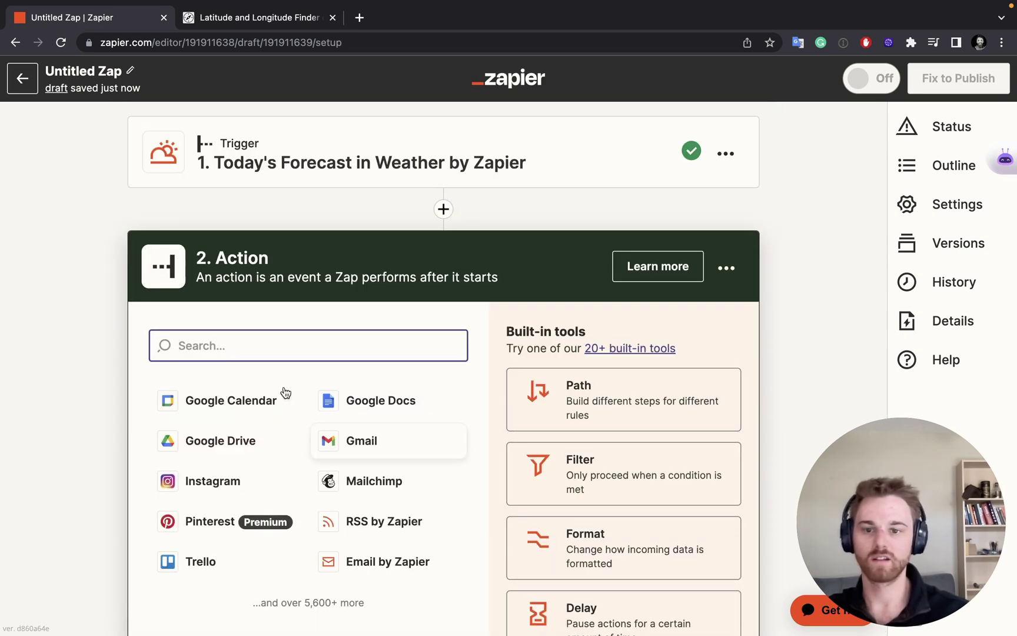
{"action": "type", "text": "ref"}
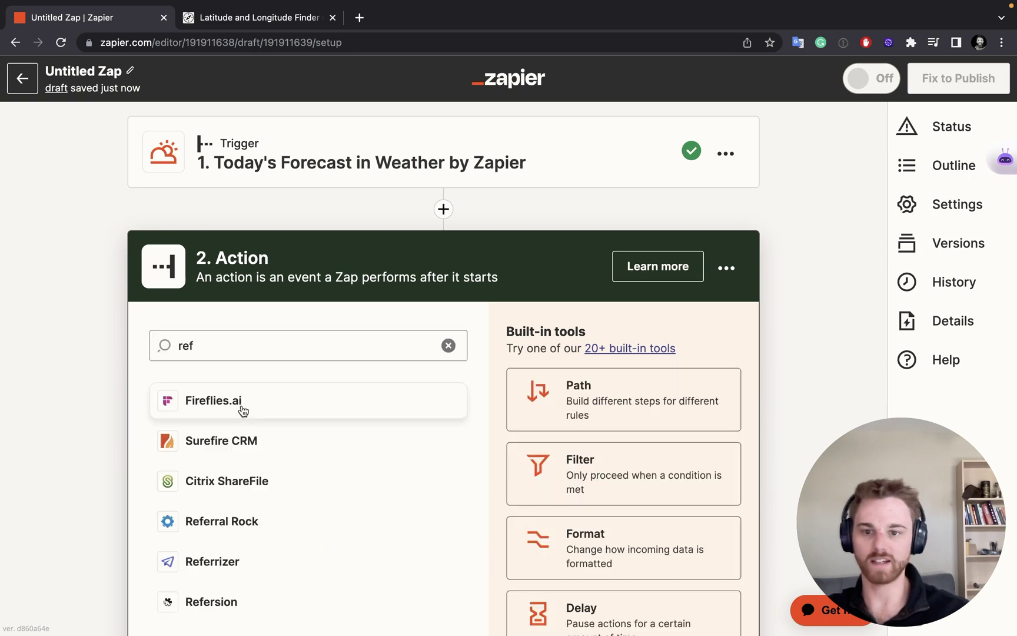
{"action": "left_click", "coordinate": [215, 345]}
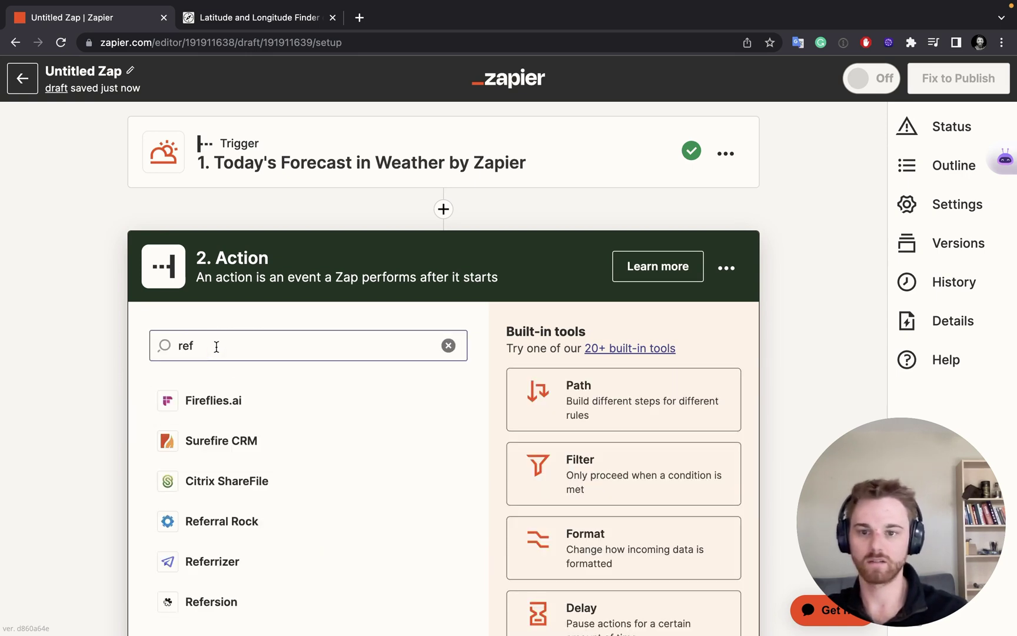
{"action": "type", "text": "le"}
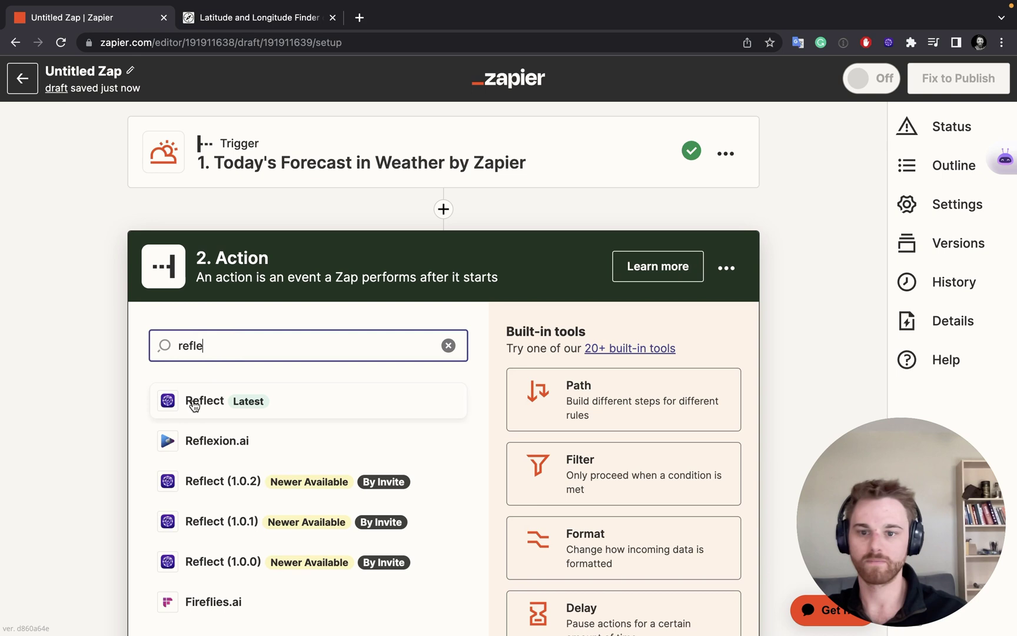
{"action": "left_click", "coordinate": [200, 402]}
{"action": "left_click", "coordinate": [223, 448]}
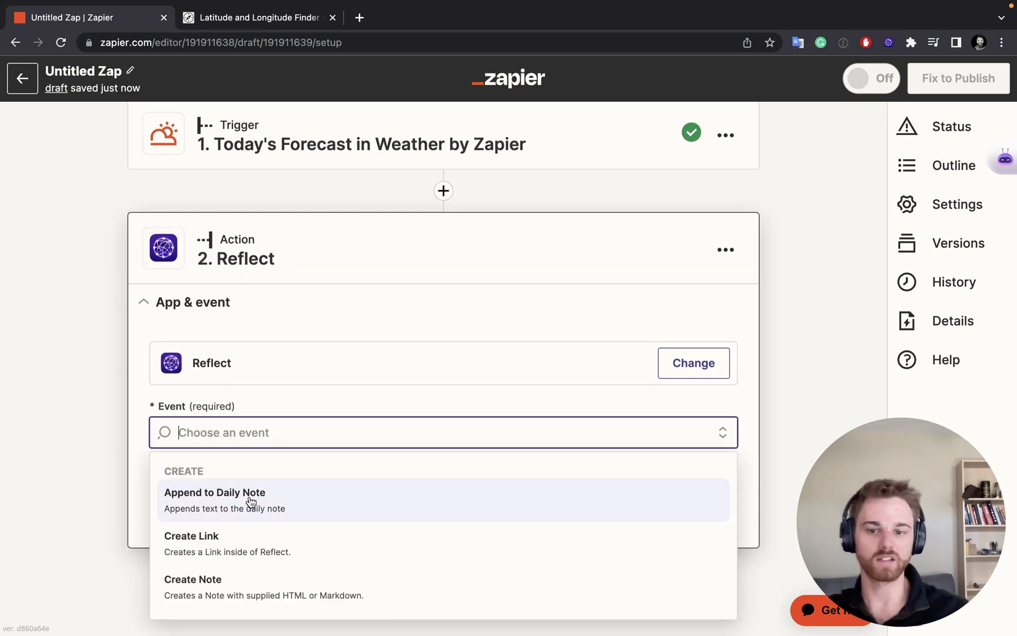
{"action": "left_click", "coordinate": [248, 497]}
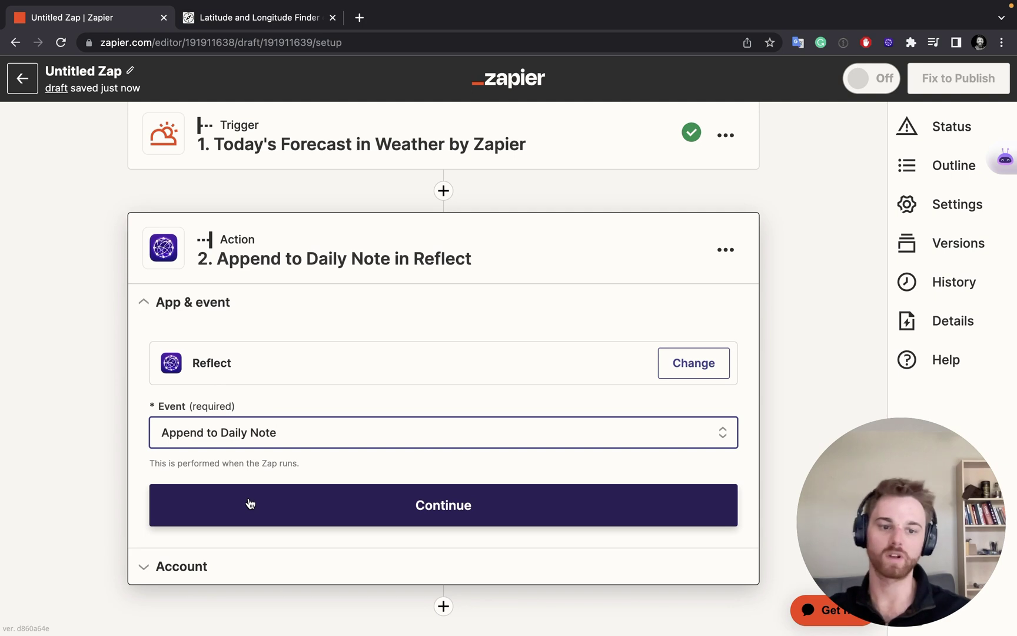
{"action": "left_click", "coordinate": [265, 503]}
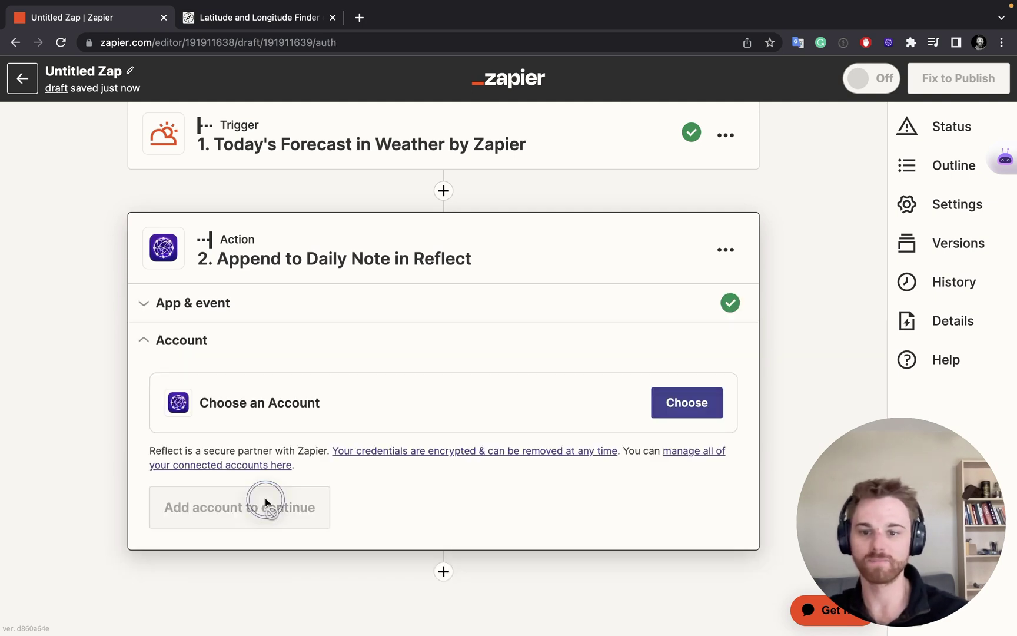
- Connect the existing Reflect account to the action step
{"action": "left_click", "coordinate": [686, 402]}
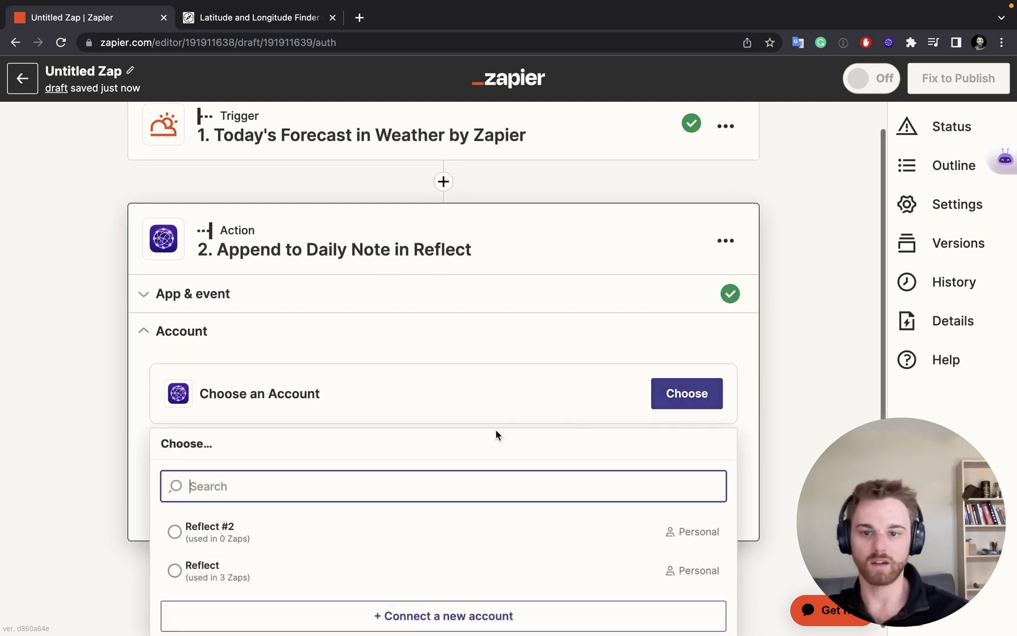
{"action": "left_click", "coordinate": [311, 574]}
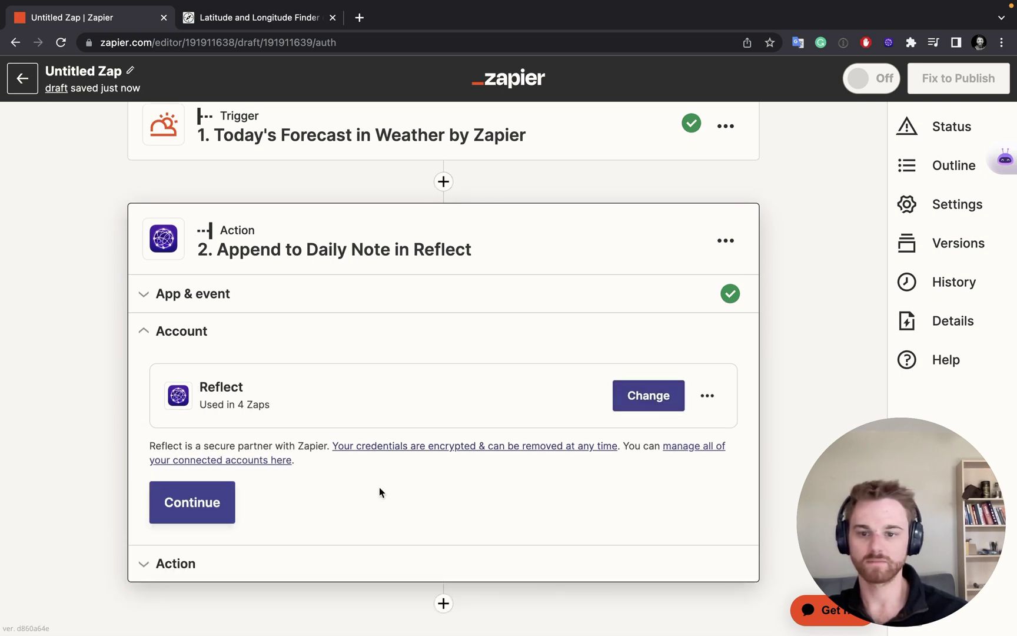
{"action": "left_click", "coordinate": [218, 502]}
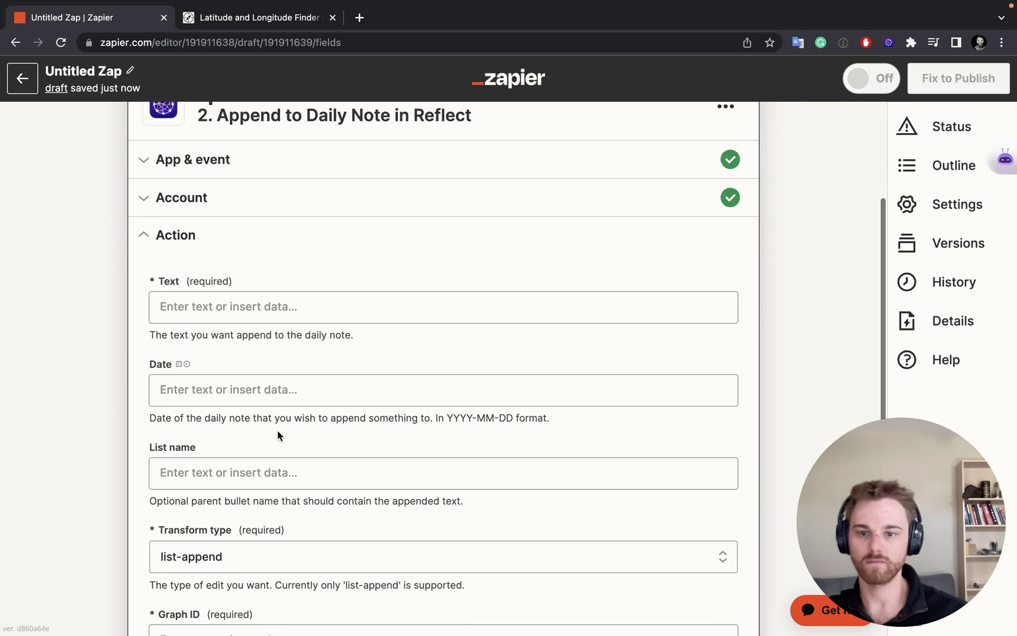
- Write 'Today's Weather Report:' text with Summary, Max temp and Chance of percip data pills
{"action": "left_click", "coordinate": [202, 306]}
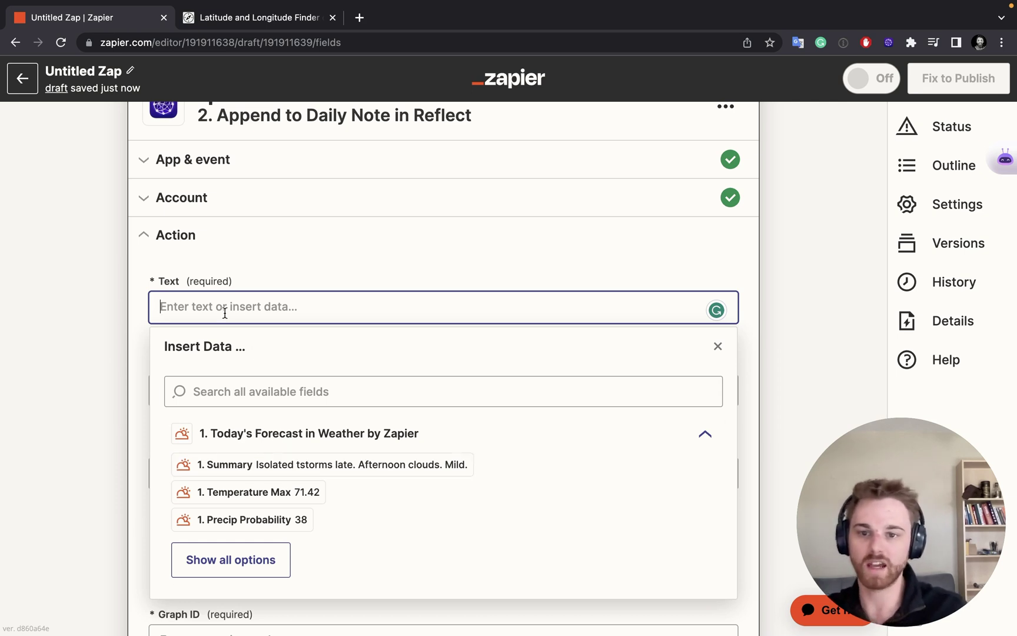
{"action": "type", "text": "Today'"}
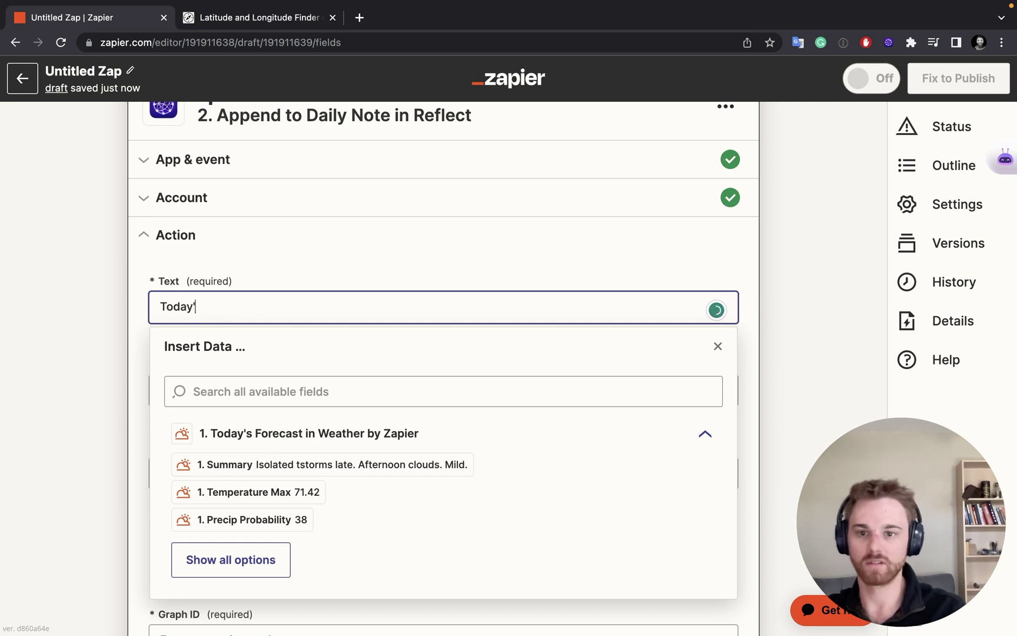
{"action": "type", "text": "s Weather Report:"}
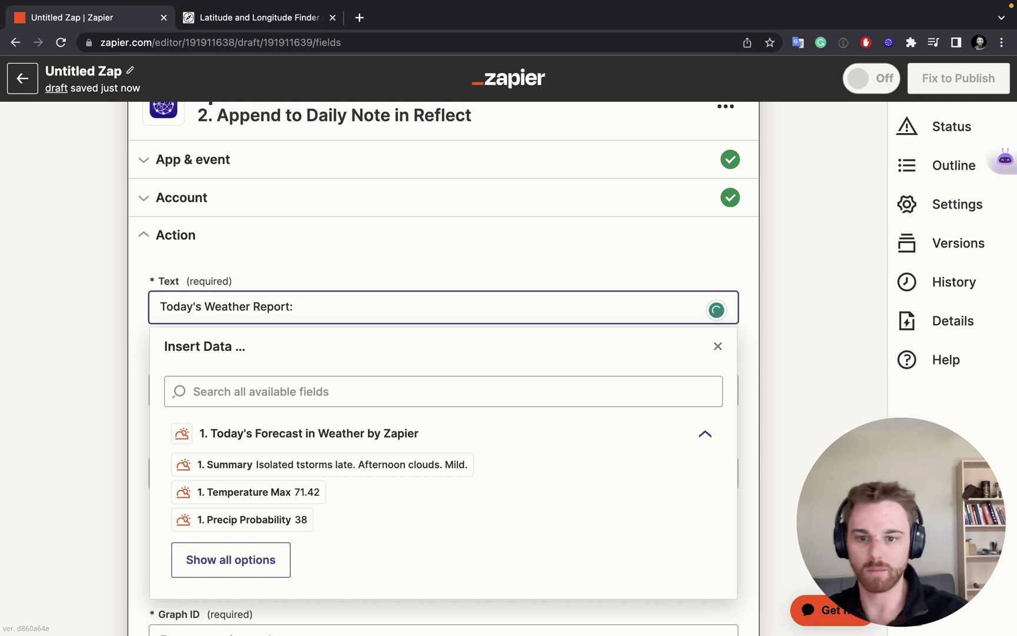
{"action": "left_click", "coordinate": [269, 465]}
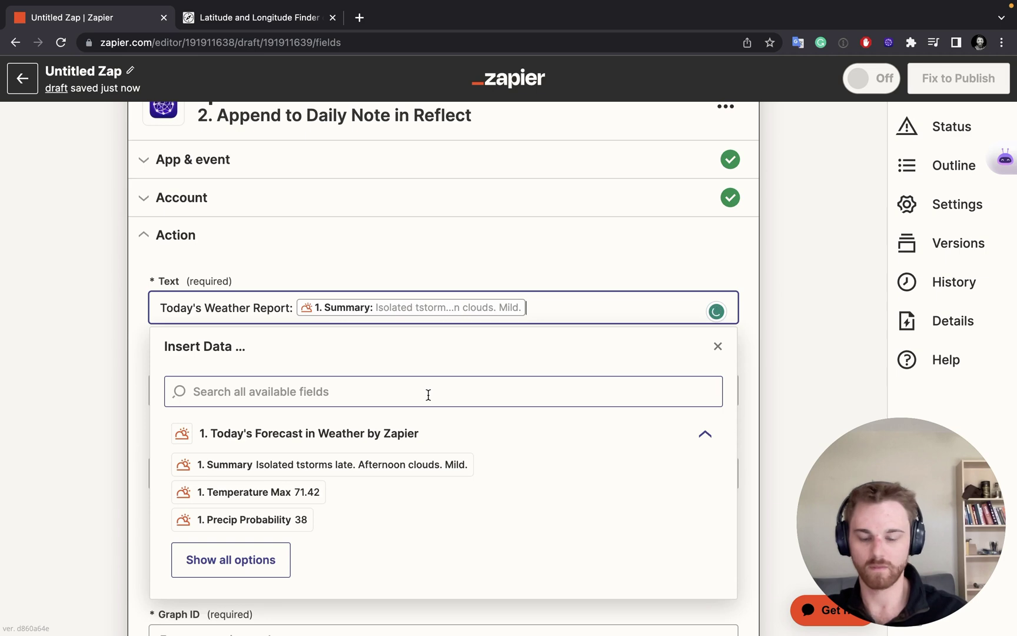
{"action": "type", "text": ", "}
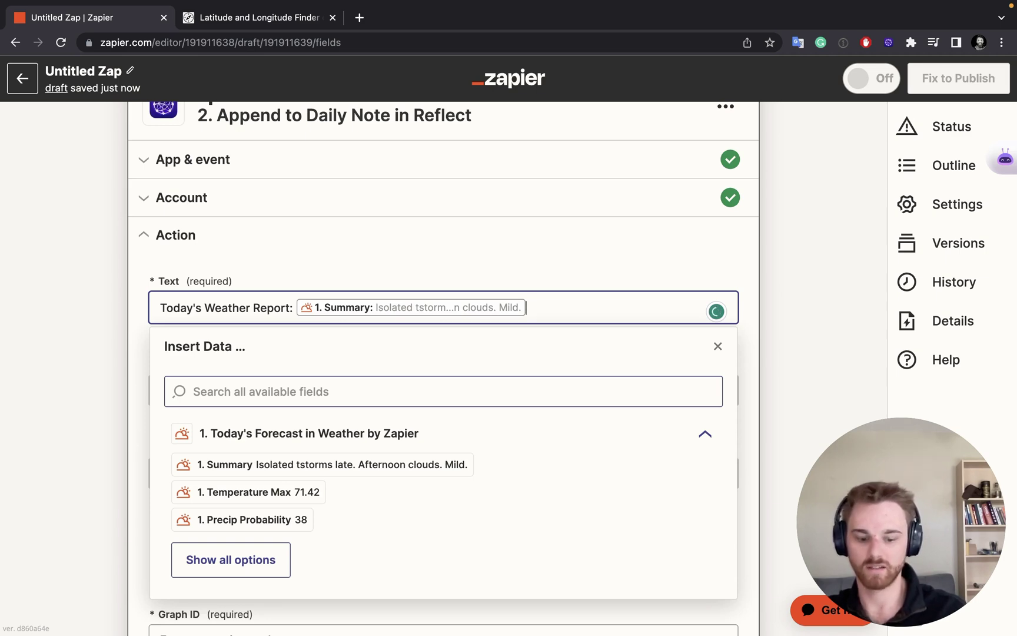
{"action": "type", "text": ". Max temp:"}
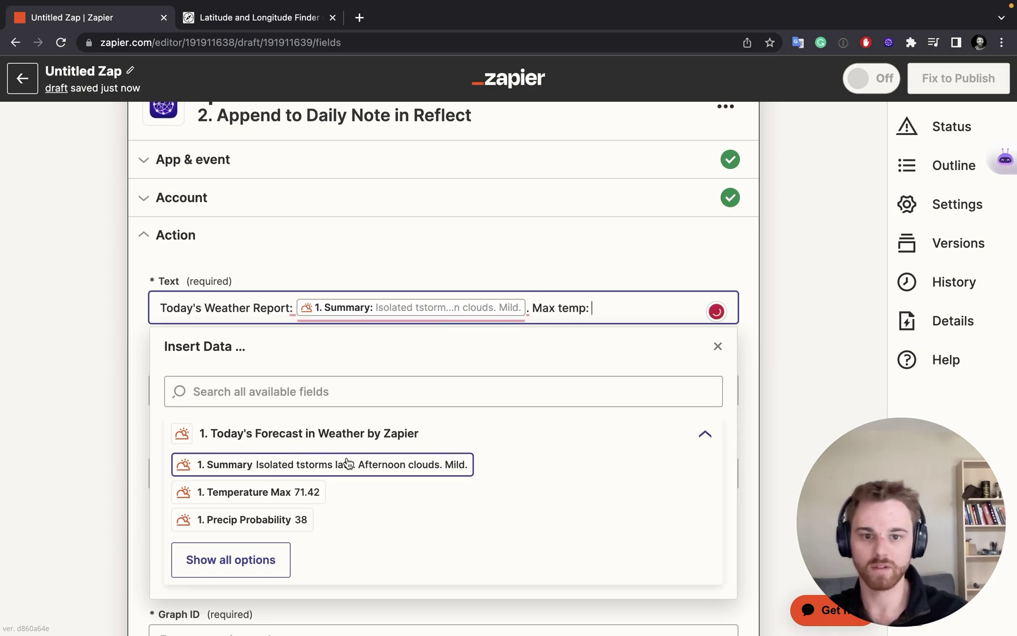
{"action": "left_click", "coordinate": [229, 498]}
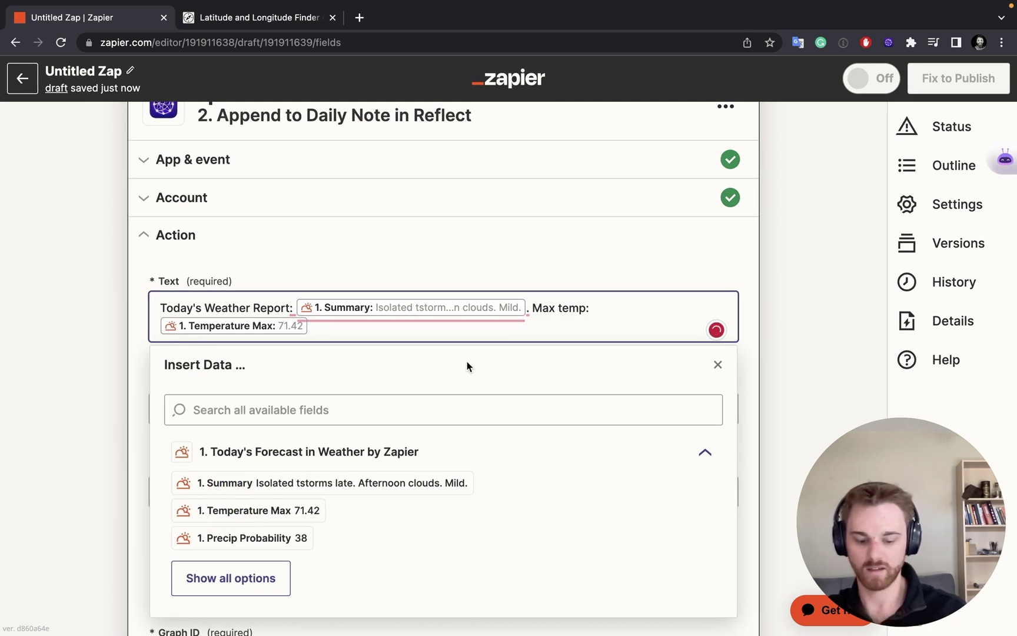
{"action": "type", "text": "."}
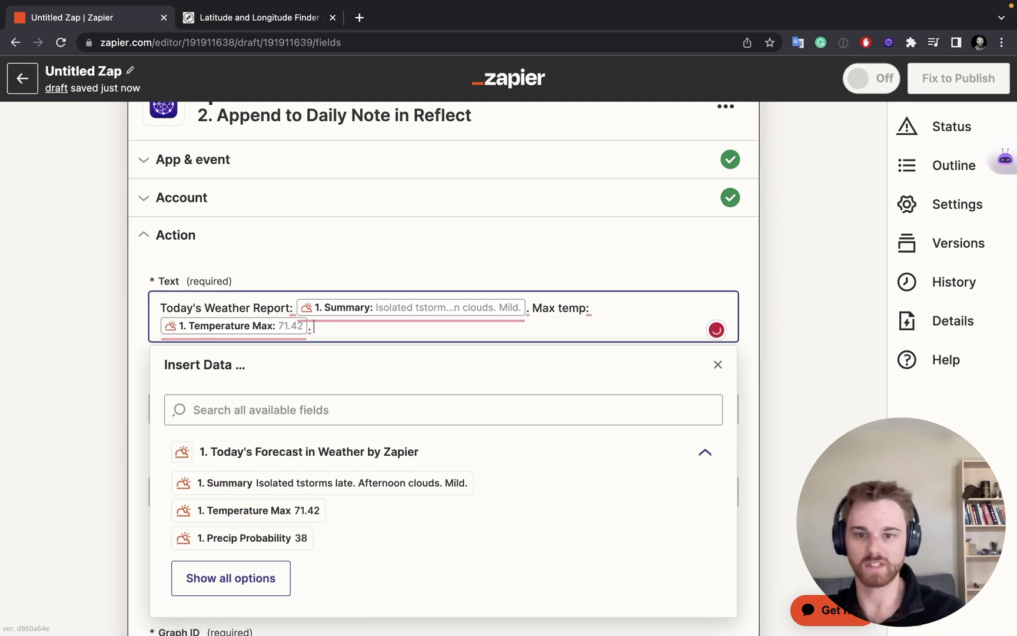
{"action": "type", "text": " Chance p"}
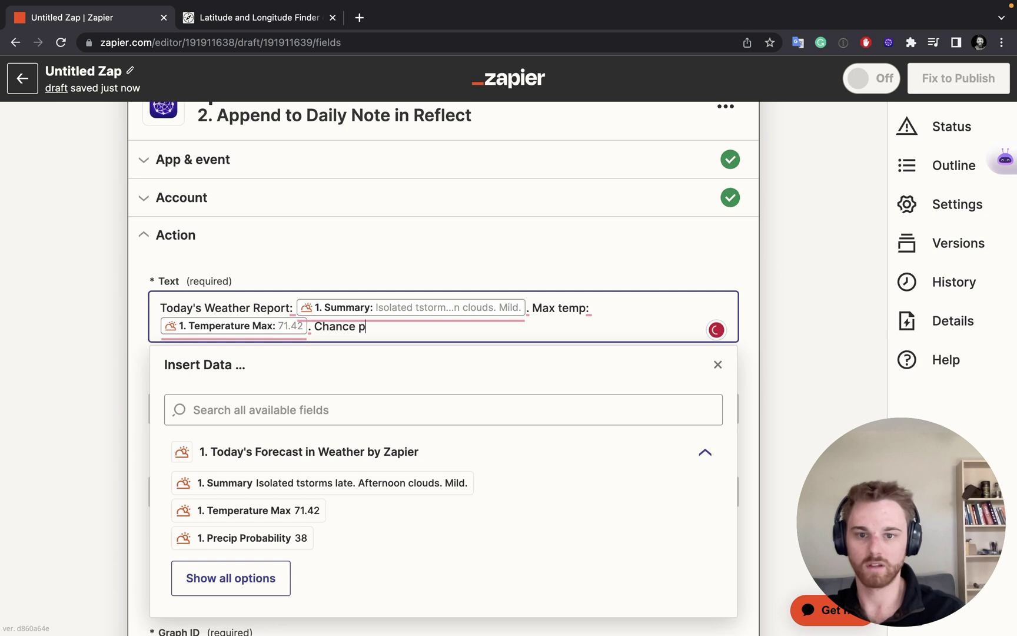
{"action": "key", "text": "BackSpace"}
{"action": "type", "text": "of per"}
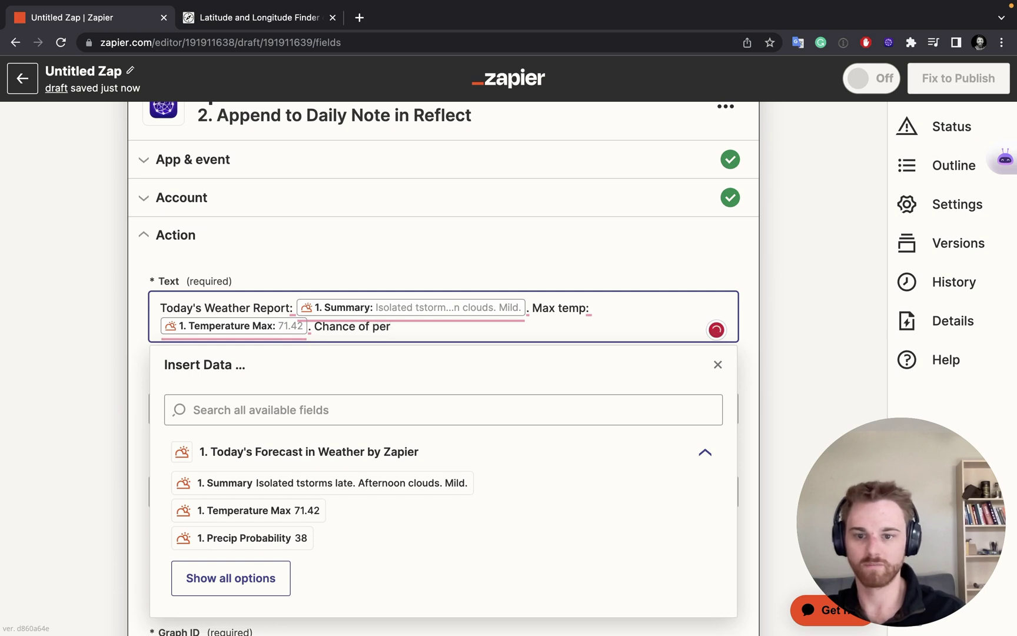
{"action": "type", "text": "ci"}
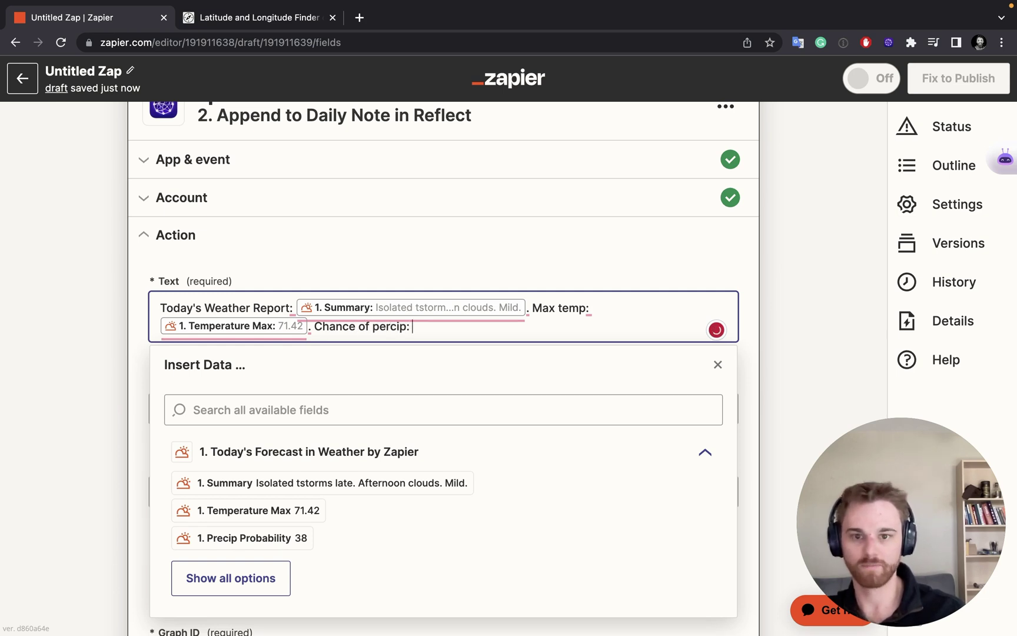
{"action": "type", "text": "p:"}
{"action": "left_click", "coordinate": [305, 539]}
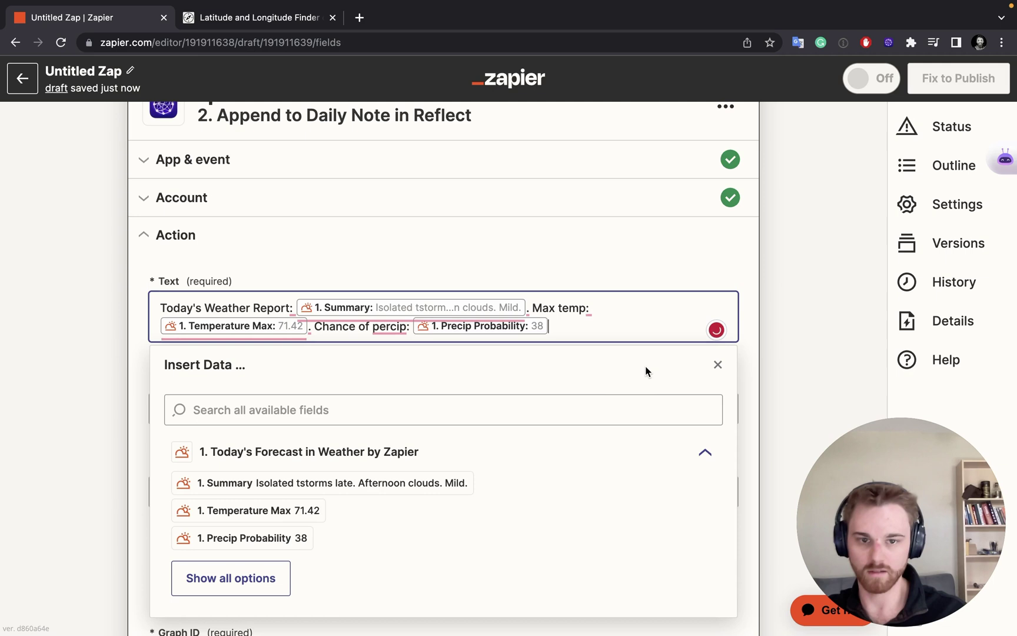
{"action": "type", "text": "%"}
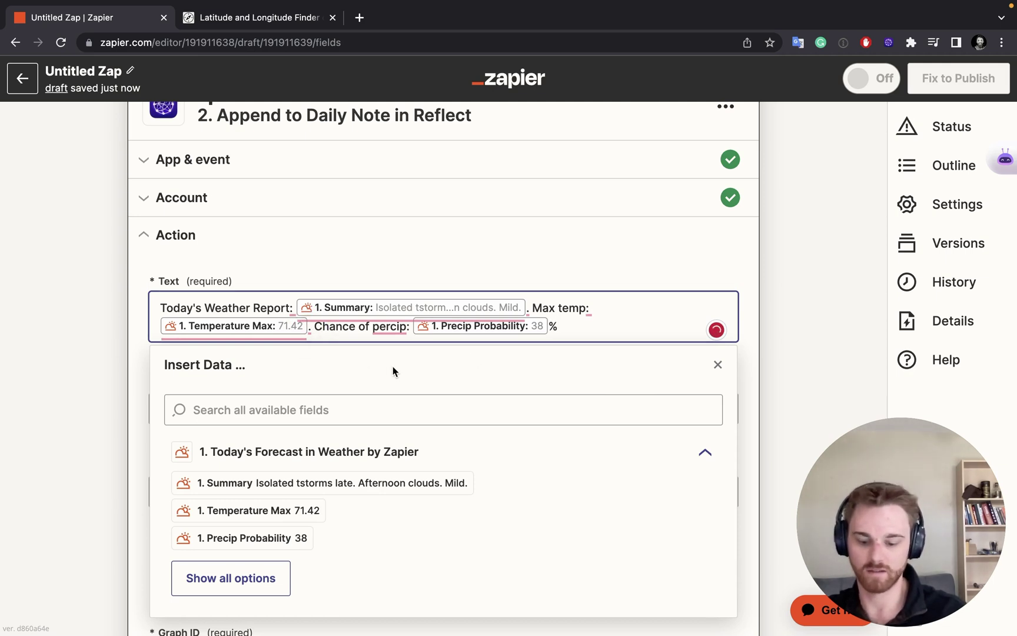
{"action": "type", "text": " desgrees F"}
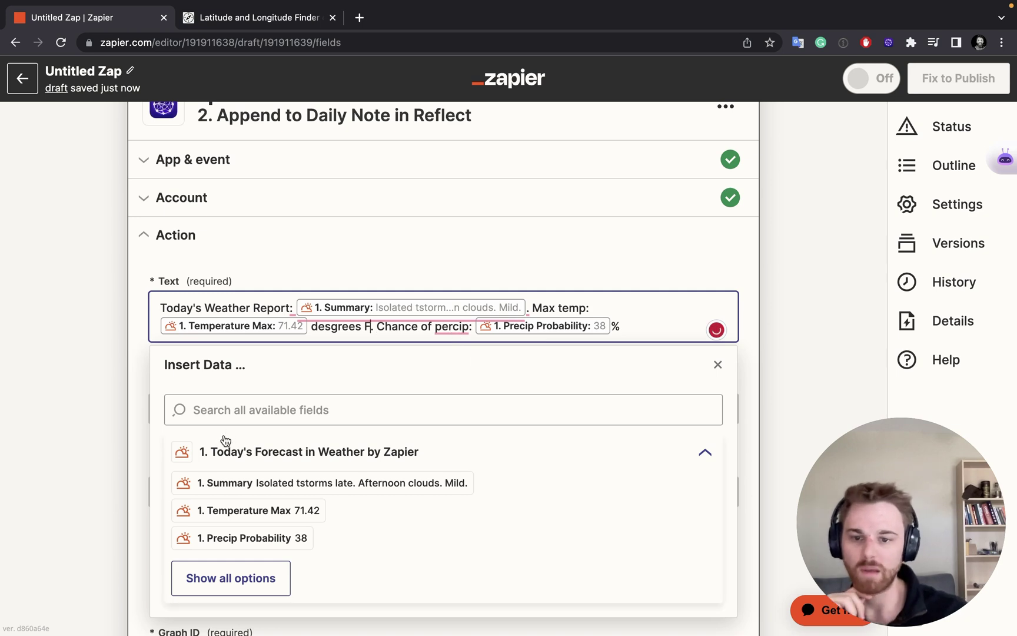
- Browse all available weather fields in Insert Data, then close the list
{"action": "left_click", "coordinate": [250, 578]}
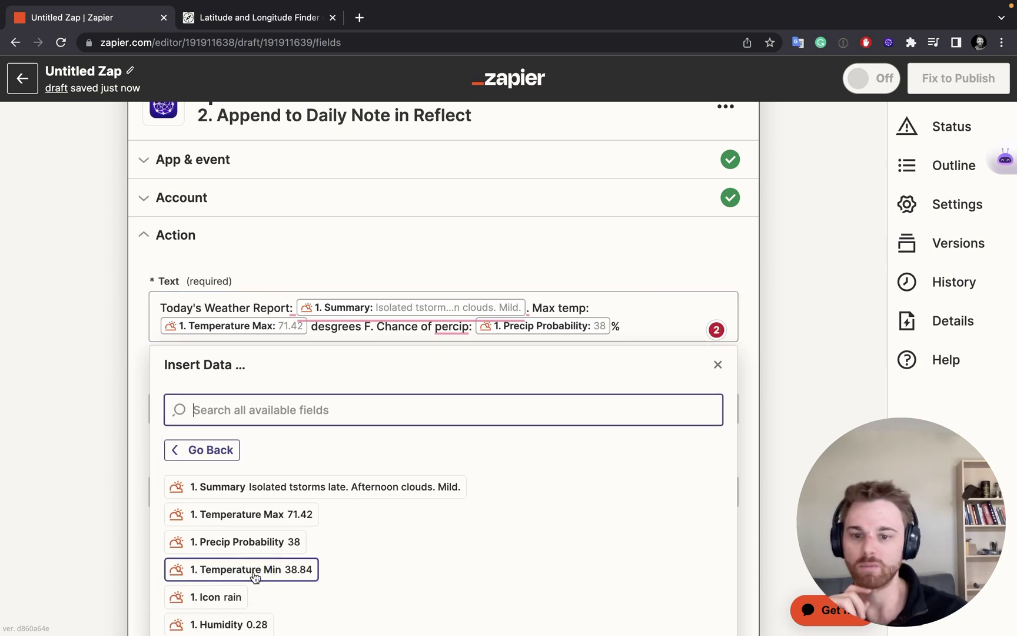
{"action": "scroll", "coordinate": [432, 549], "scroll_direction": "down", "scroll_amount": 4}
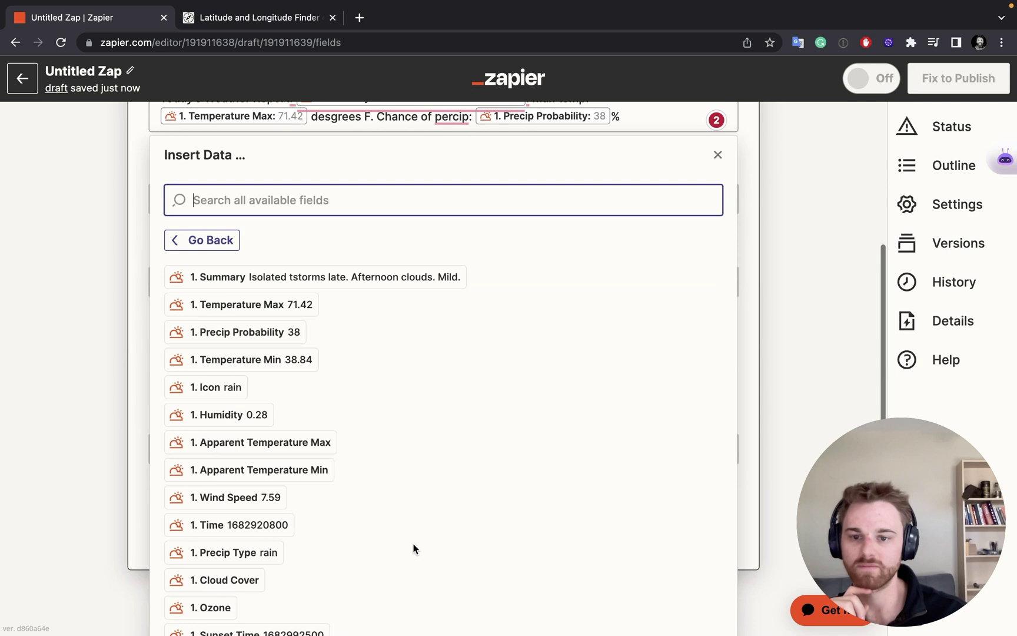
{"action": "scroll", "coordinate": [414, 549], "scroll_direction": "down", "scroll_amount": 2}
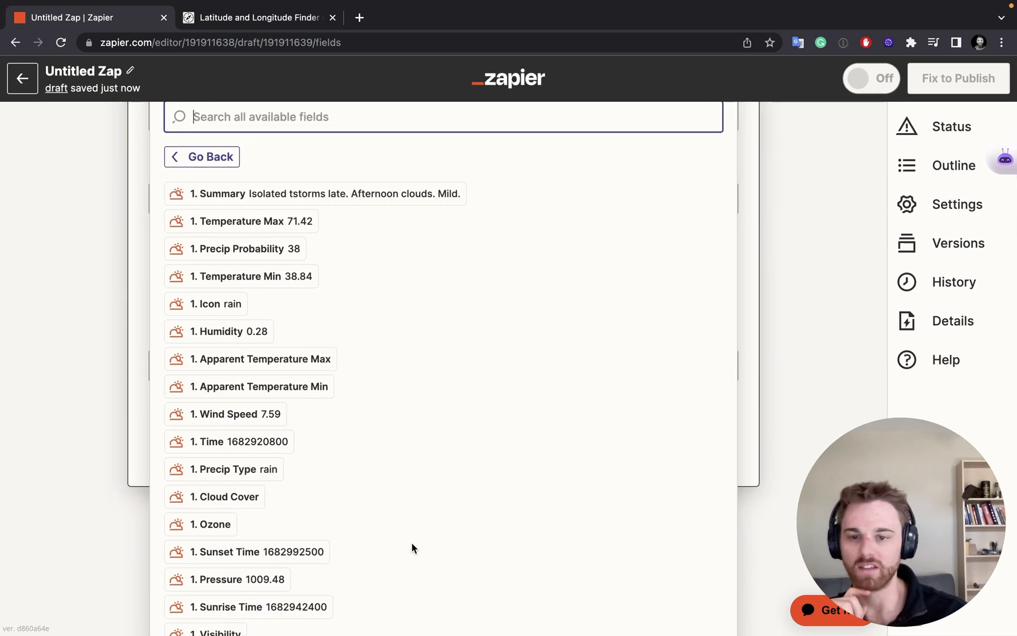
{"action": "scroll", "coordinate": [412, 547], "scroll_direction": "down", "scroll_amount": 4}
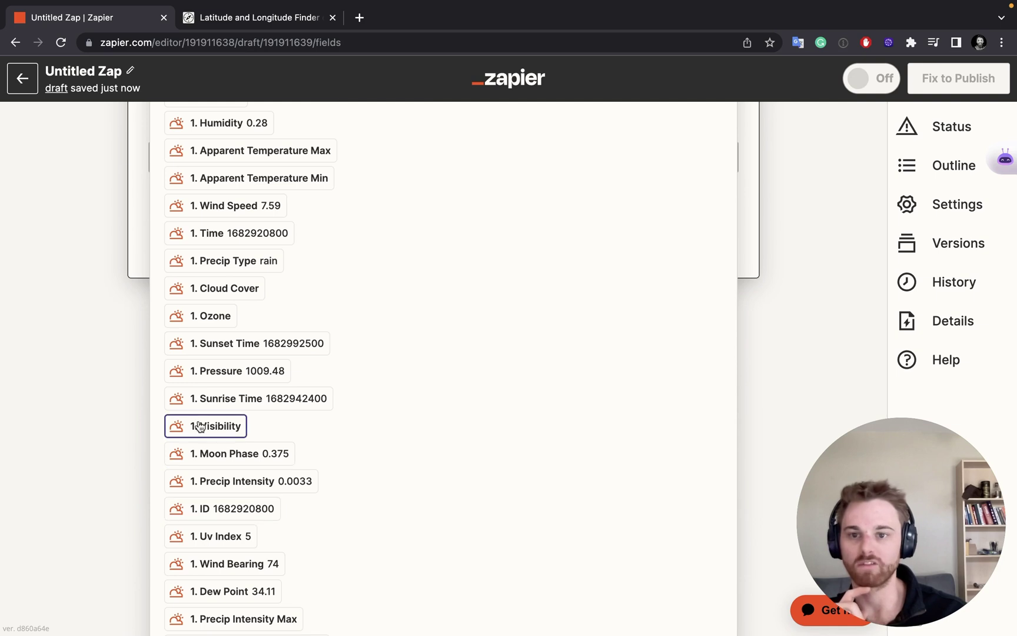
{"action": "left_click", "coordinate": [147, 259]}
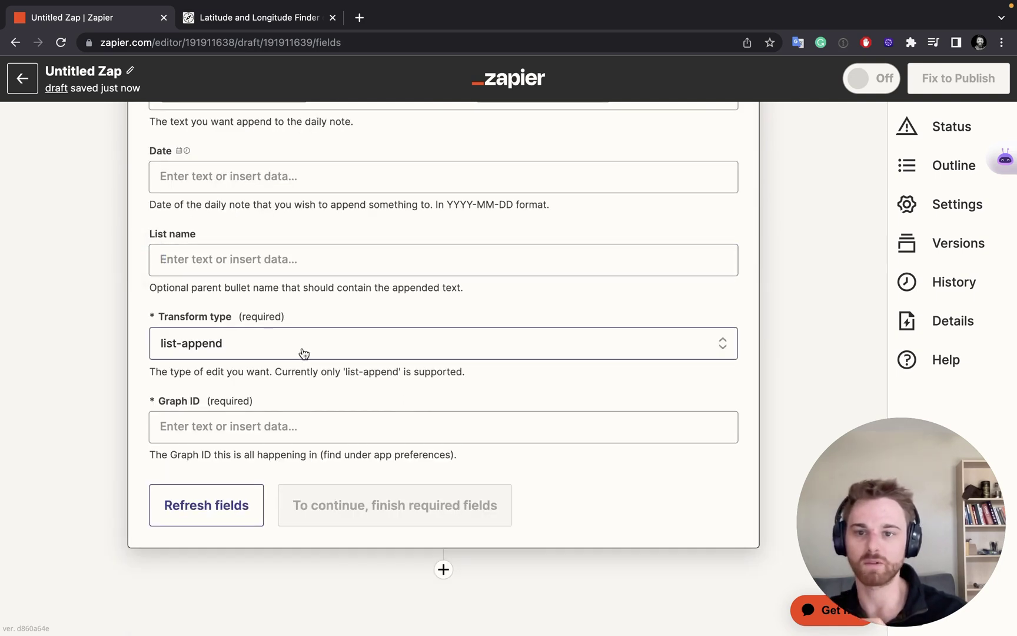
{"action": "scroll", "coordinate": [291, 347], "scroll_direction": "up", "scroll_amount": 3}
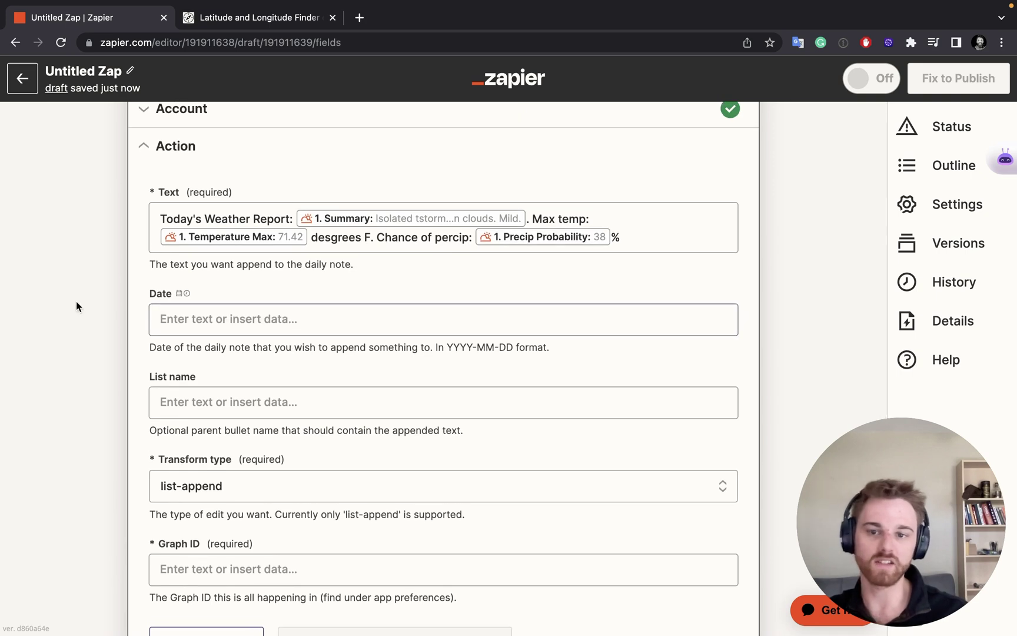
{"action": "scroll", "coordinate": [259, 412], "scroll_direction": "down", "scroll_amount": 3}
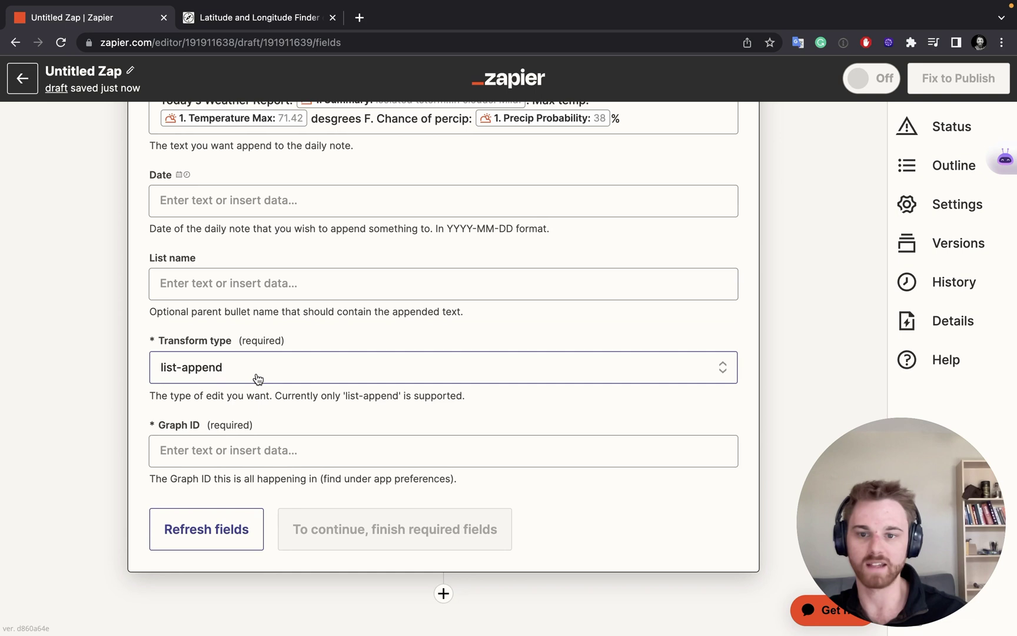
- Enter the Reflect graph ID in the Graph ID field
{"action": "left_click", "coordinate": [300, 455]}
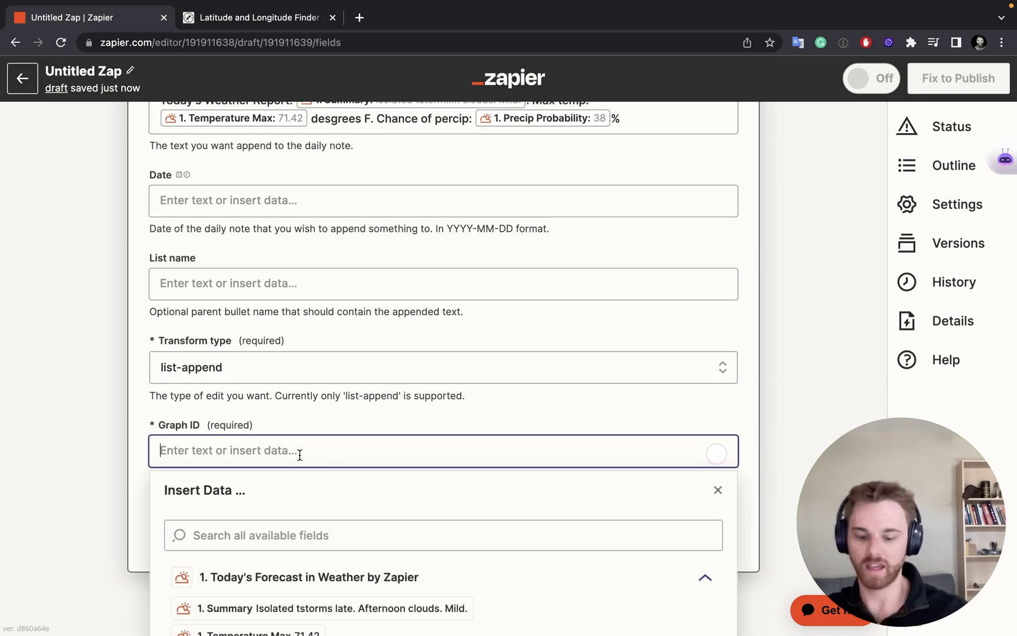
{"action": "type", "text": "samclaassen"}
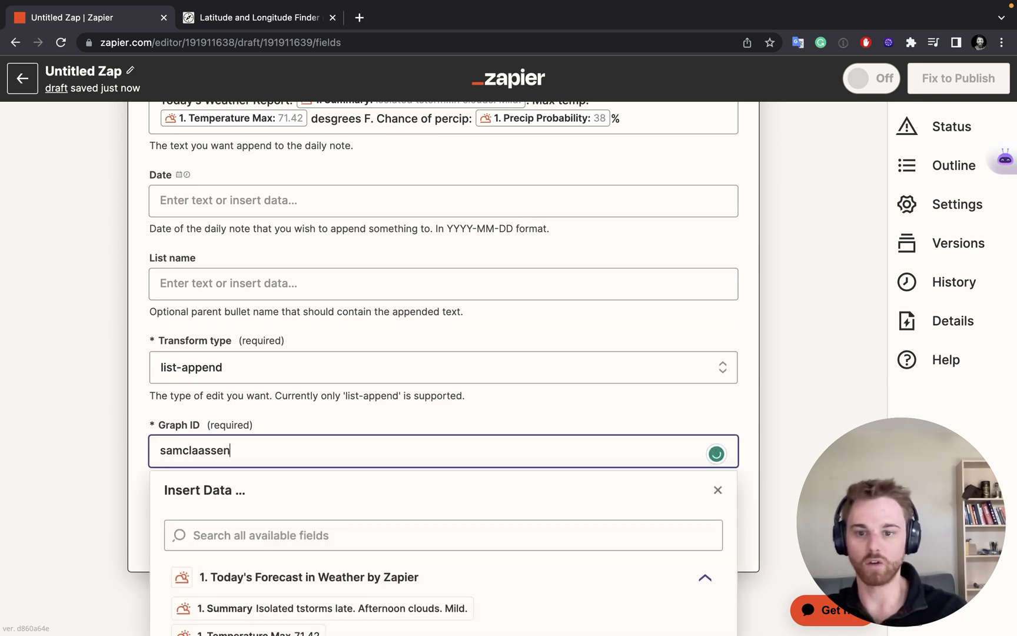
{"action": "left_click", "coordinate": [145, 506]}
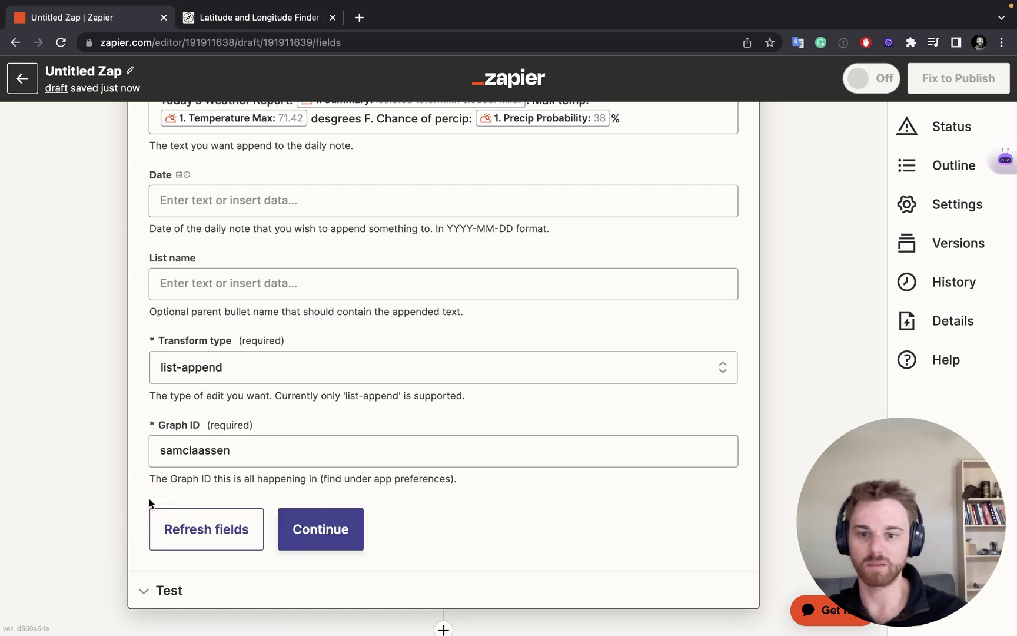
- Continue to testing and send a test daily note to Reflect
{"action": "left_click", "coordinate": [312, 537]}
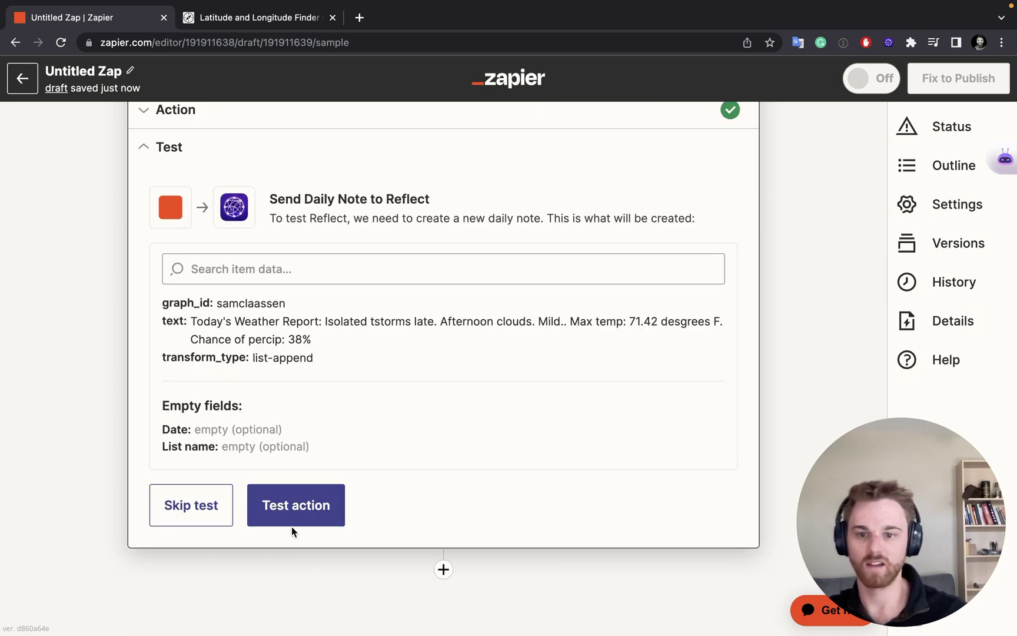
{"action": "left_click", "coordinate": [296, 505]}
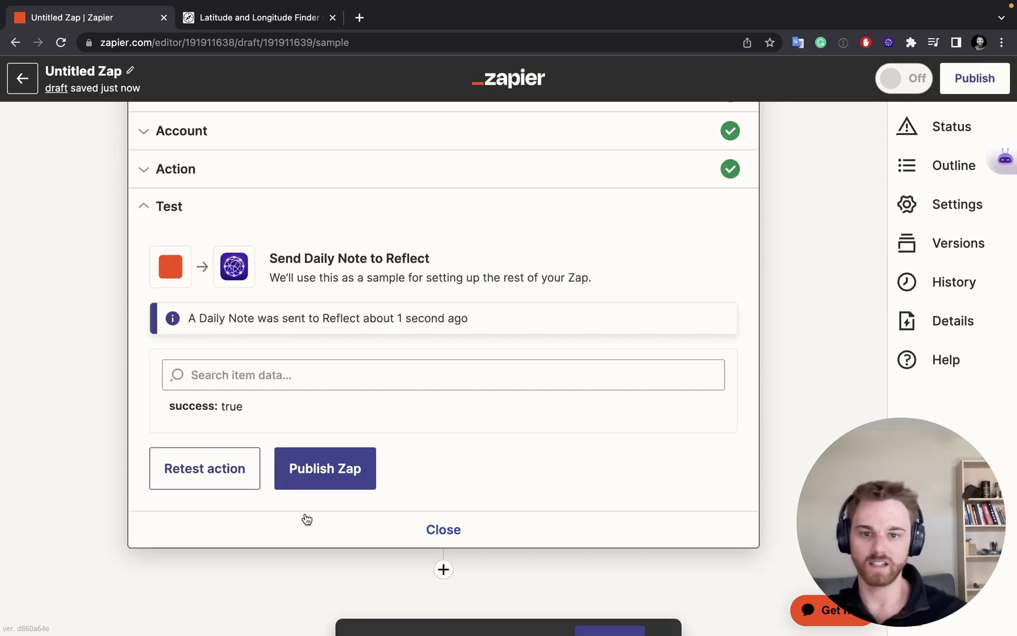
- Switch to Reflect to confirm the weather report line in the May 1st, 2023 note
{"action": "key", "text": "super+Tab"}
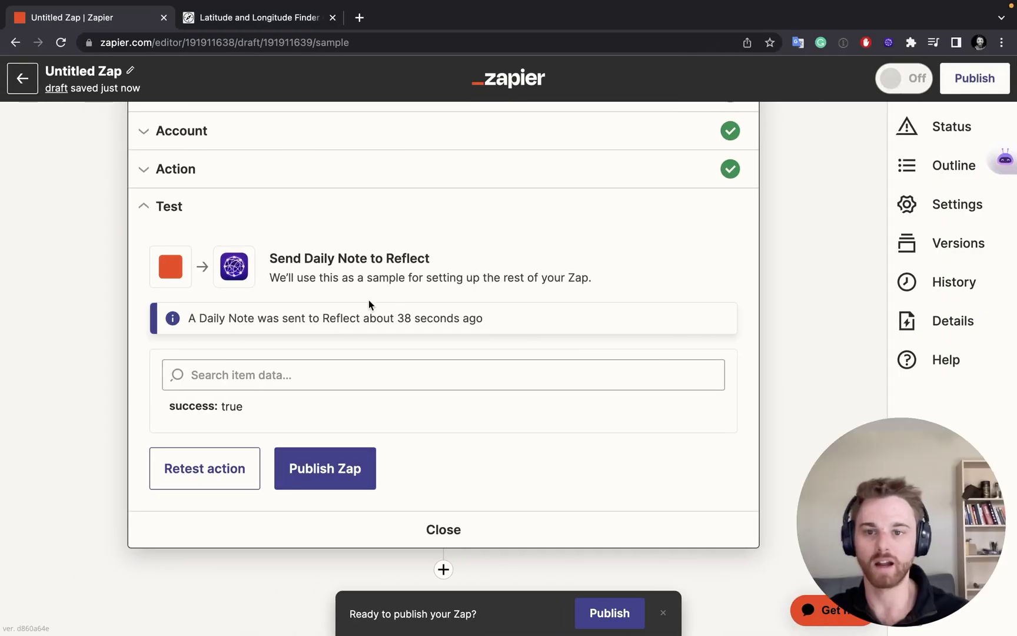
- Correct 'desgrees' to 'degrees' in the note text
{"action": "scroll", "coordinate": [252, 236], "scroll_direction": "up", "scroll_amount": 2}
{"action": "left_click", "coordinate": [247, 221]}
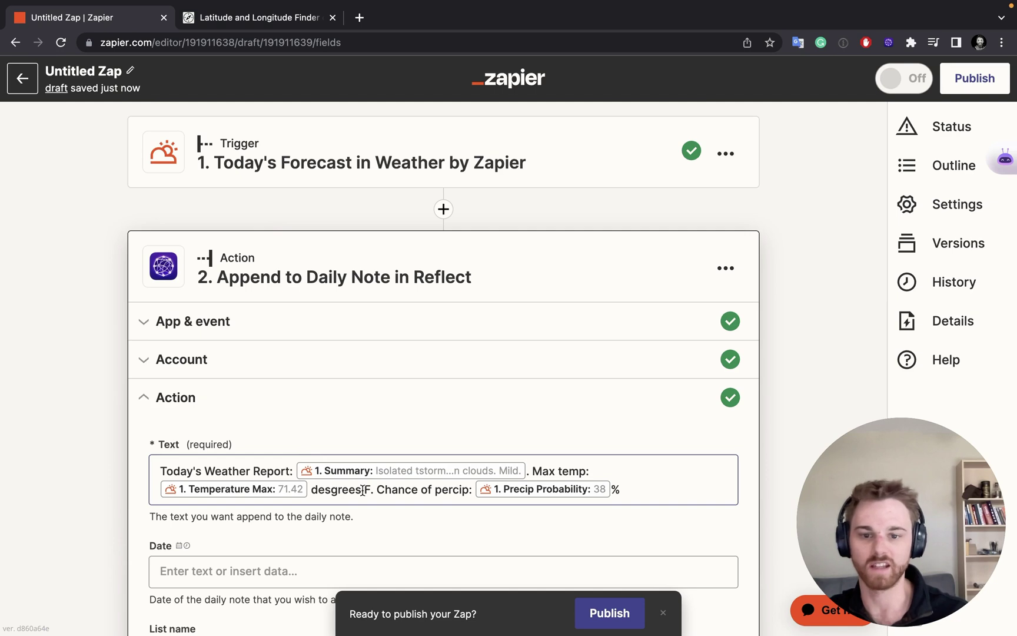
{"action": "scroll", "coordinate": [363, 490], "scroll_direction": "down", "scroll_amount": 1}
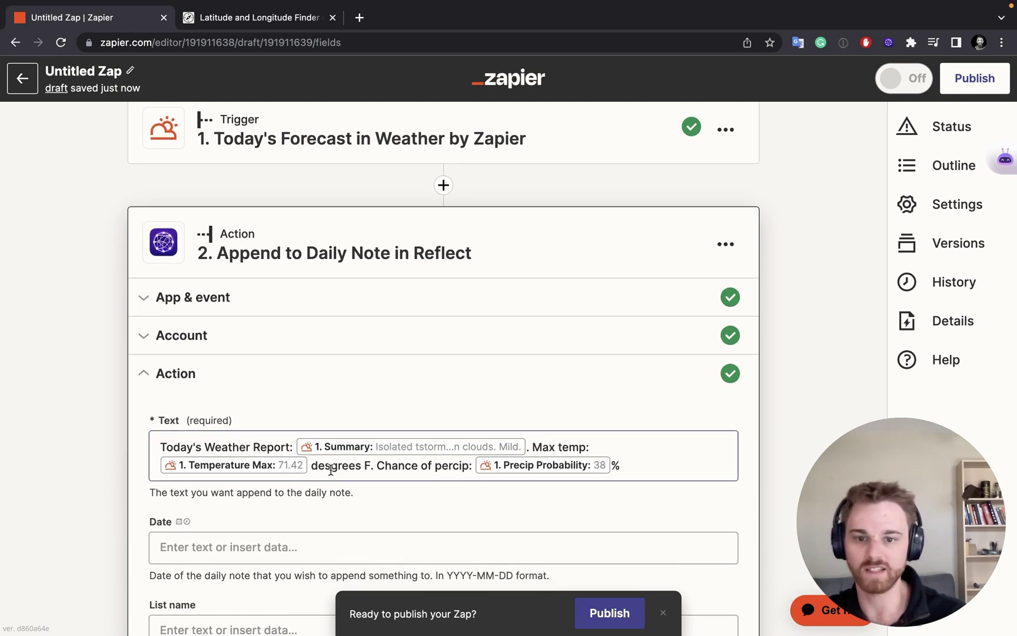
{"action": "left_click", "coordinate": [331, 470]}
{"action": "key", "text": "BackSpace"}
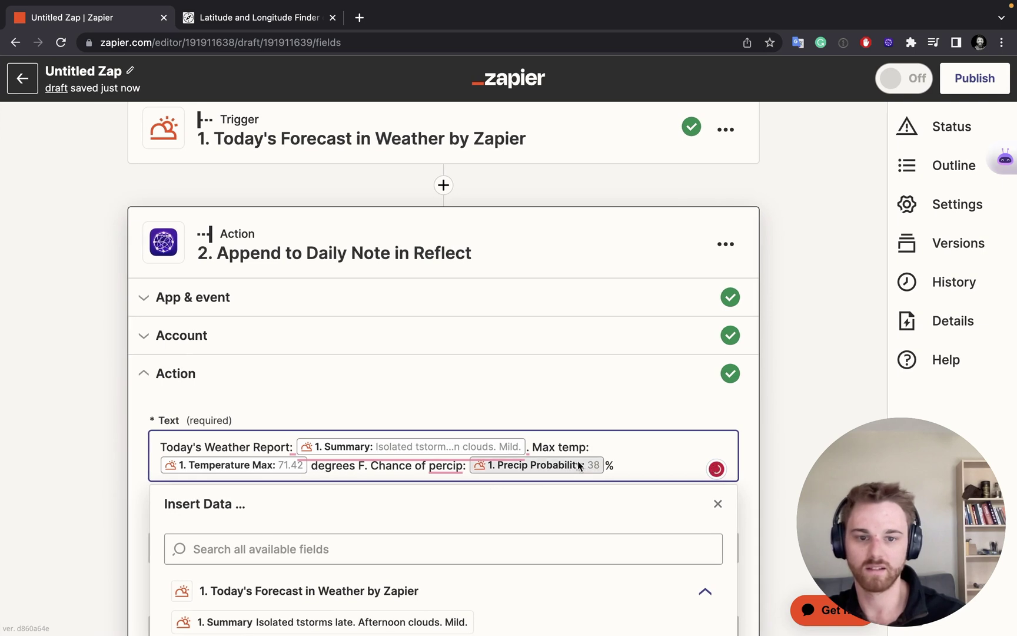
- Replace the periods between report sections with '|' separators
{"action": "left_click", "coordinate": [529, 448]}
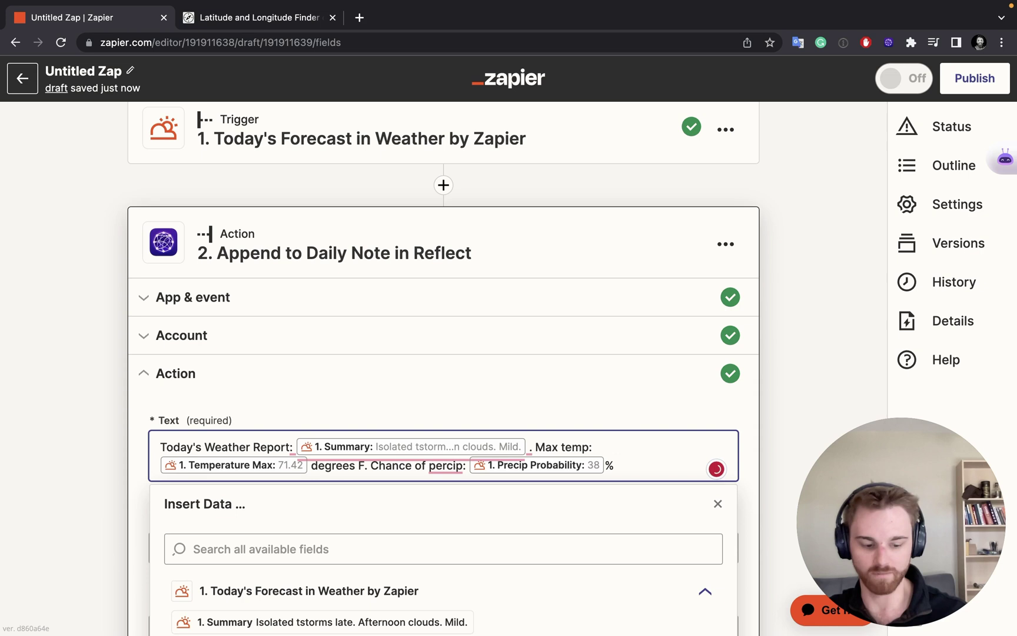
{"action": "key", "text": "Delete"}
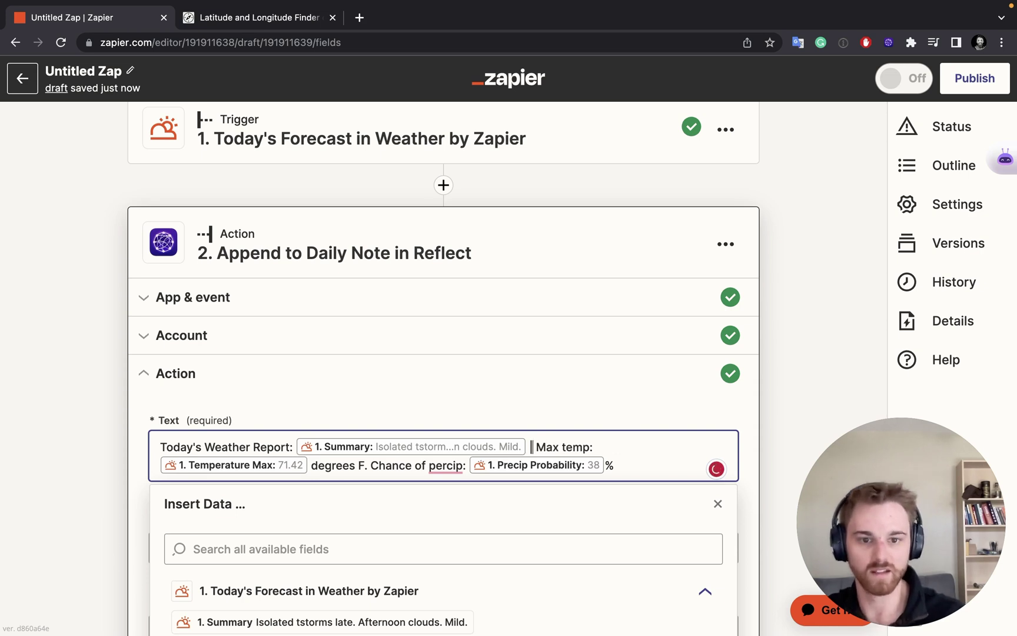
{"action": "left_click", "coordinate": [369, 467]}
{"action": "type", "text": "|"}
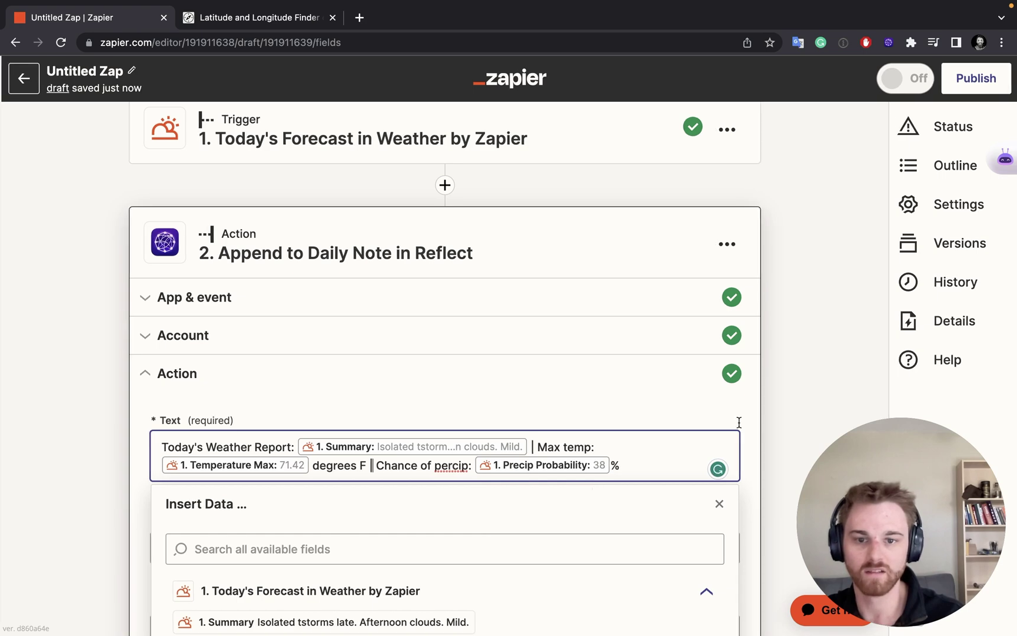
{"action": "scroll", "coordinate": [583, 481], "scroll_direction": "down", "scroll_amount": 7}
- Retest the Reflect action to append the reformatted weather line to the May 1st note
{"action": "left_click", "coordinate": [294, 457]}
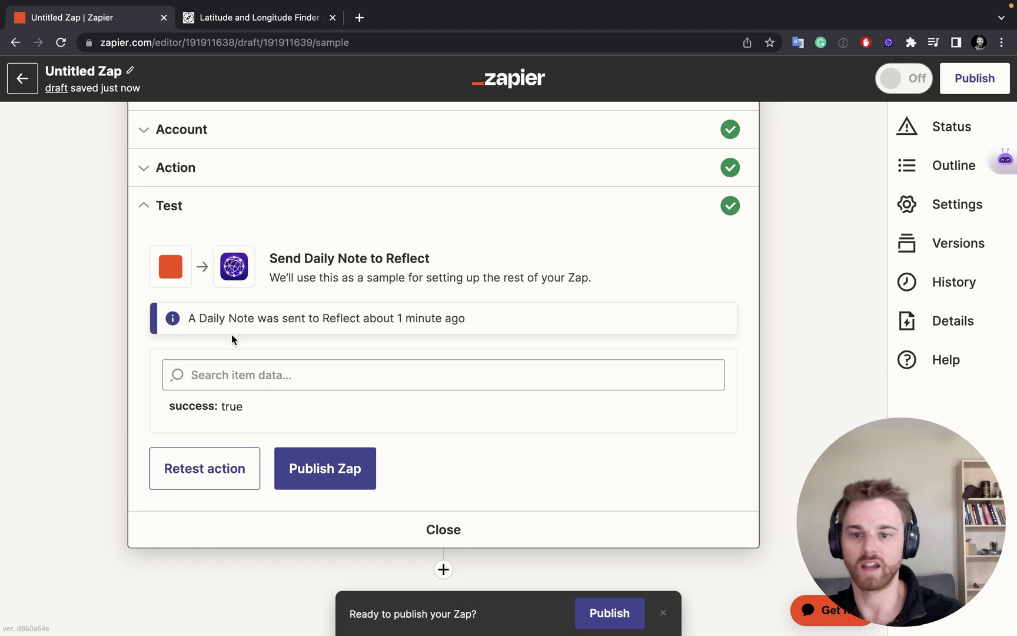
{"action": "left_click", "coordinate": [204, 481]}
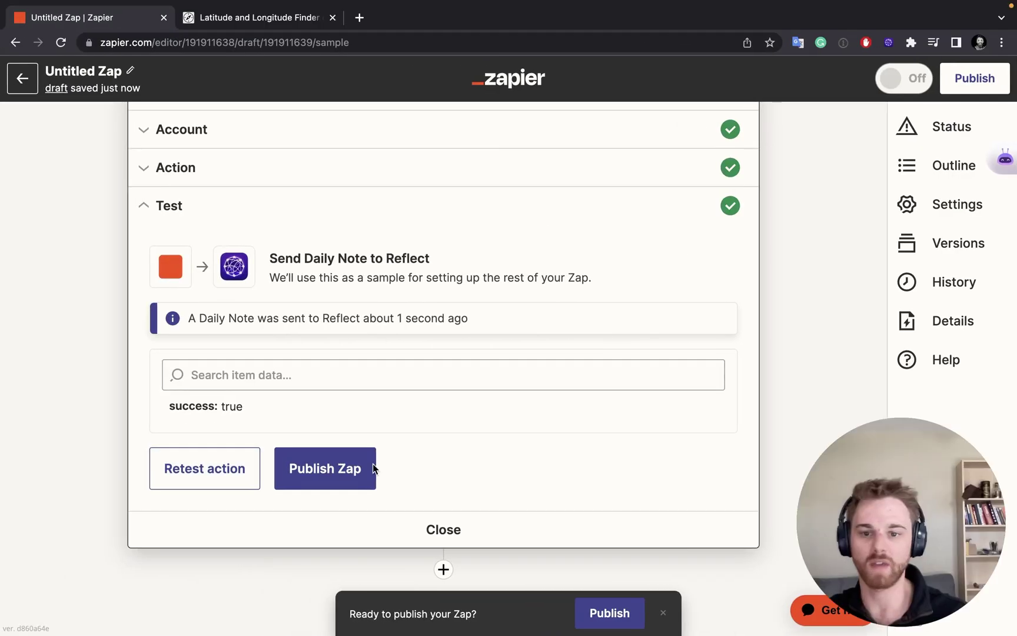
- Publish the weather-to-Reflect Zap and turn it on
{"action": "left_click", "coordinate": [351, 469]}
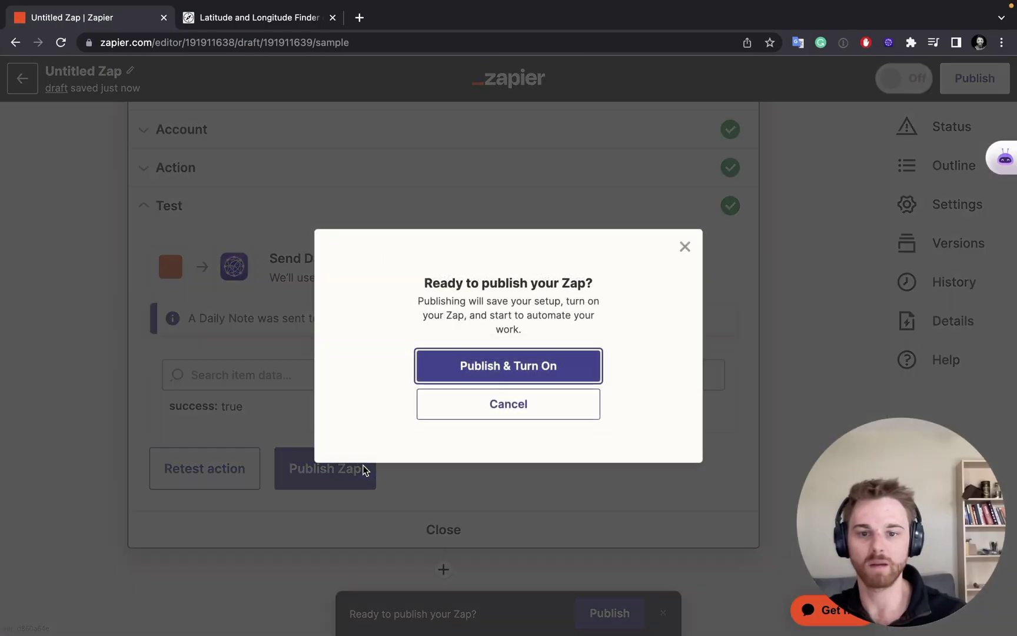
{"action": "left_click", "coordinate": [497, 377]}
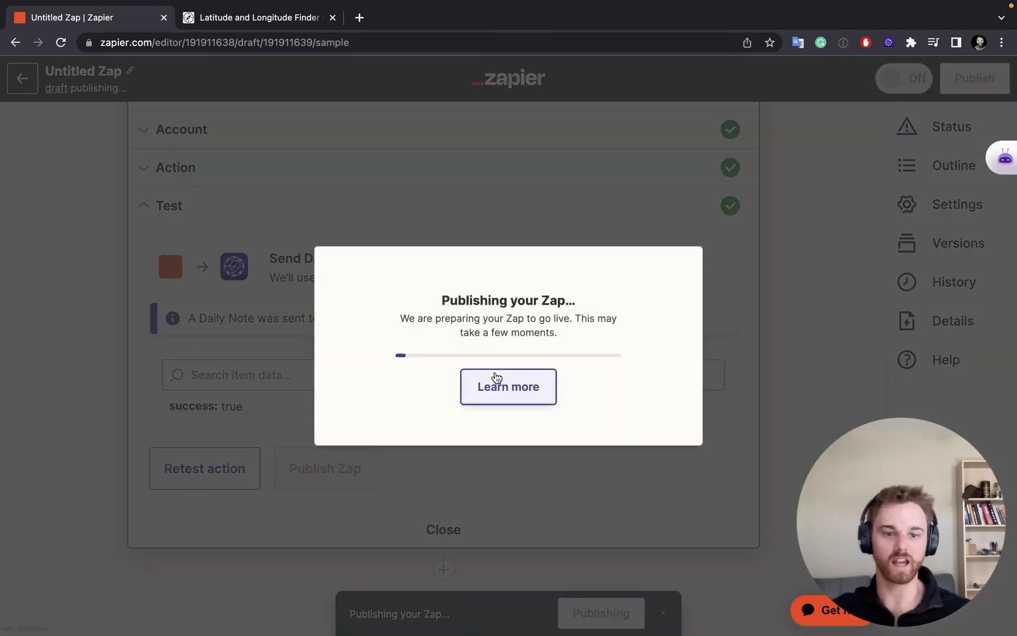